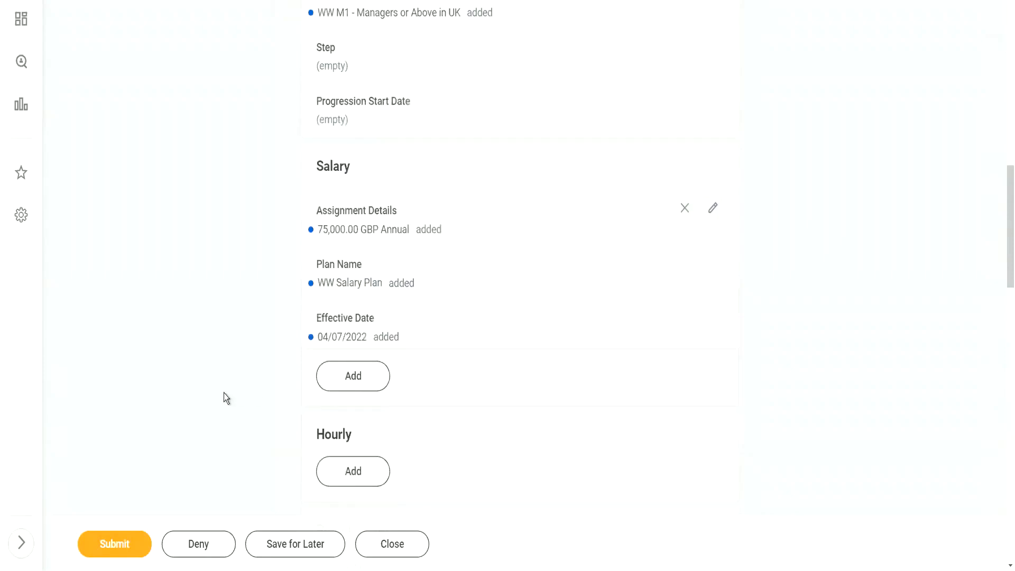
Submit the 1001 WW_XYZ Motors hire event from its review page
{"action": "left_click", "coordinate": [116, 550]}
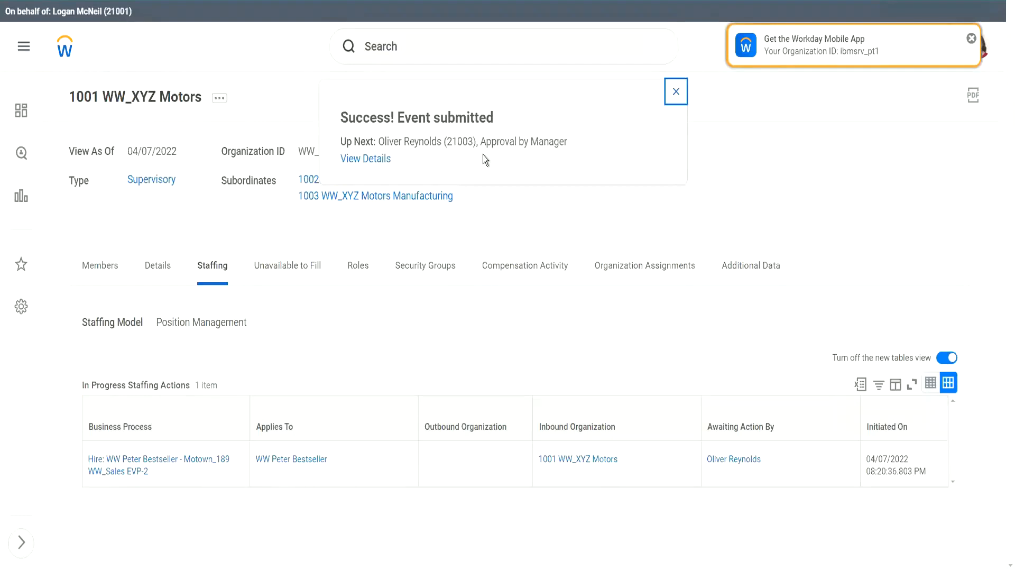
Dismiss the success popup and review the Hire steps, including the UK and Non UK compensation steps
{"action": "left_click", "coordinate": [676, 92]}
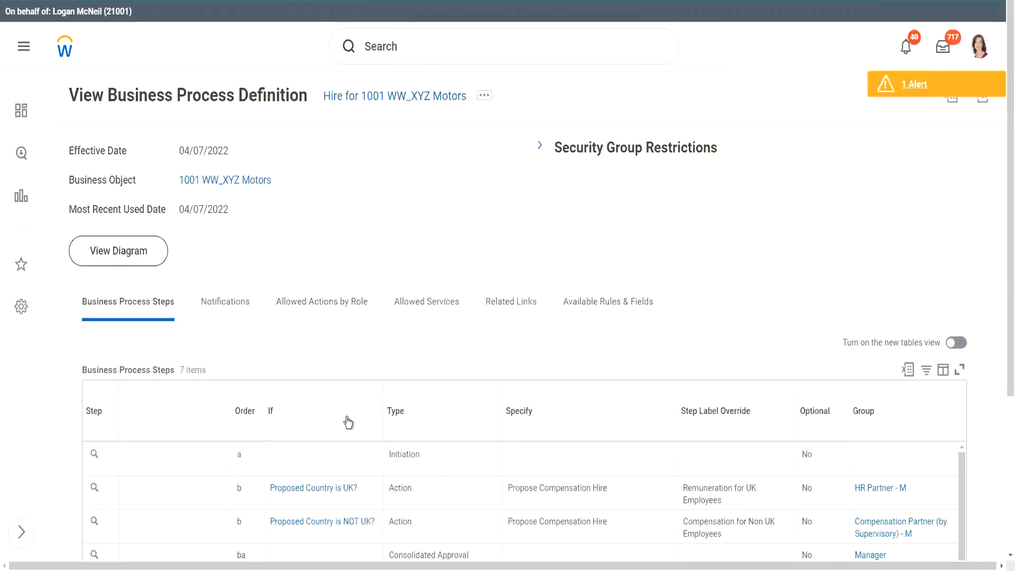
{"action": "scroll", "coordinate": [345, 423], "scroll_direction": "down", "scroll_amount": 5}
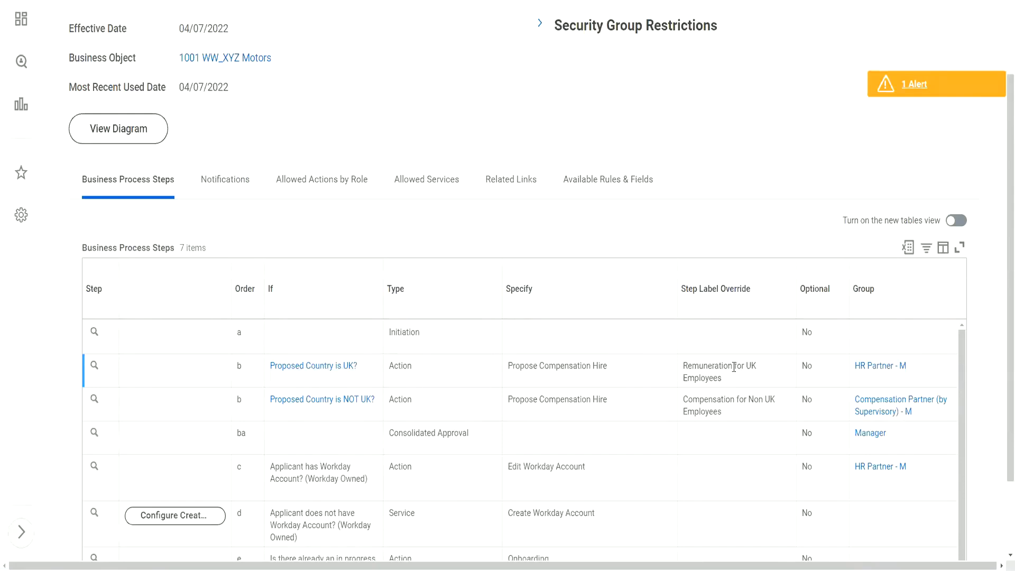
{"action": "left_click", "coordinate": [708, 374]}
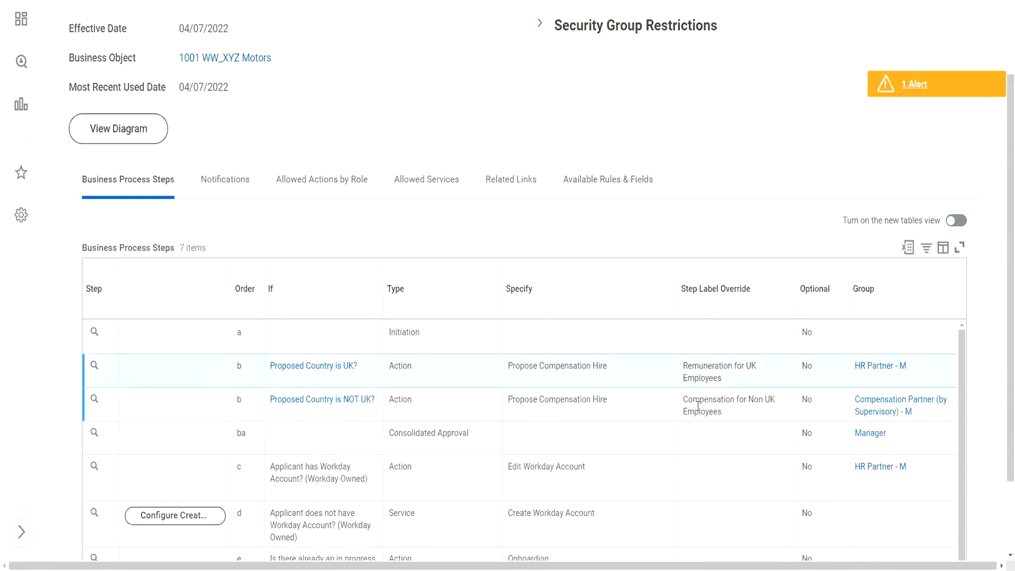
{"action": "left_click_drag", "start_coordinate": [684, 399], "coordinate": [730, 415]}
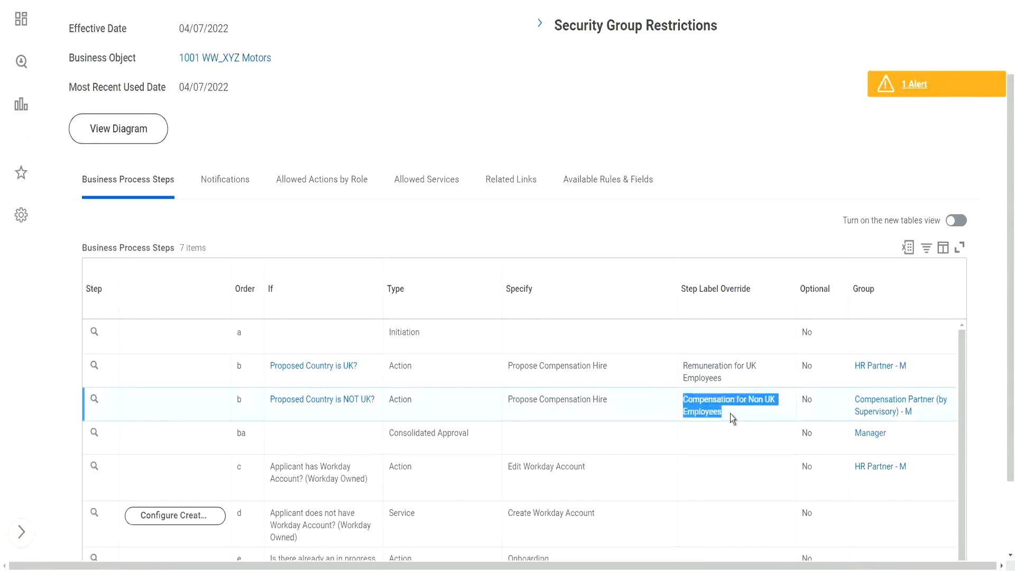
{"action": "left_click", "coordinate": [698, 405]}
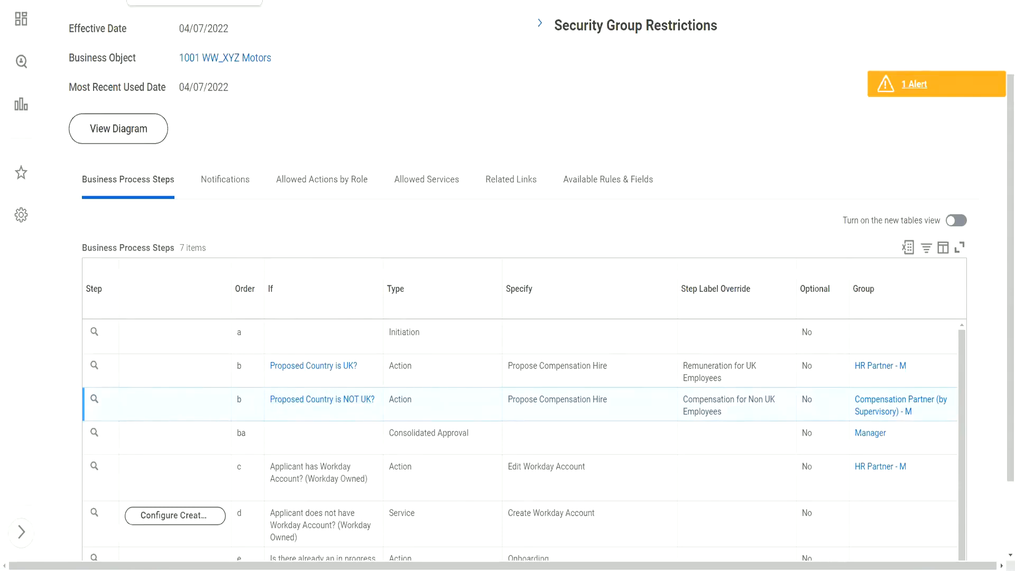
{"action": "left_click", "coordinate": [180, 0]}
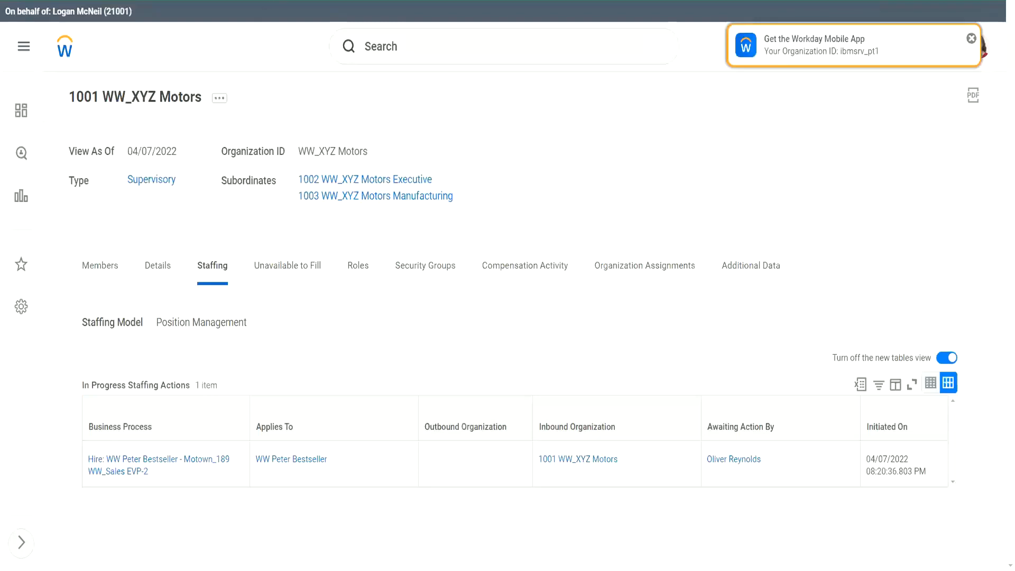
Dismiss the mobile app banner on the 1001 WW_XYZ Motors staffing page
{"action": "key", "text": "ctrl+Tab"}
{"action": "key", "text": "ctrl+shift+Tab"}
{"action": "left_click", "coordinate": [411, 44]}
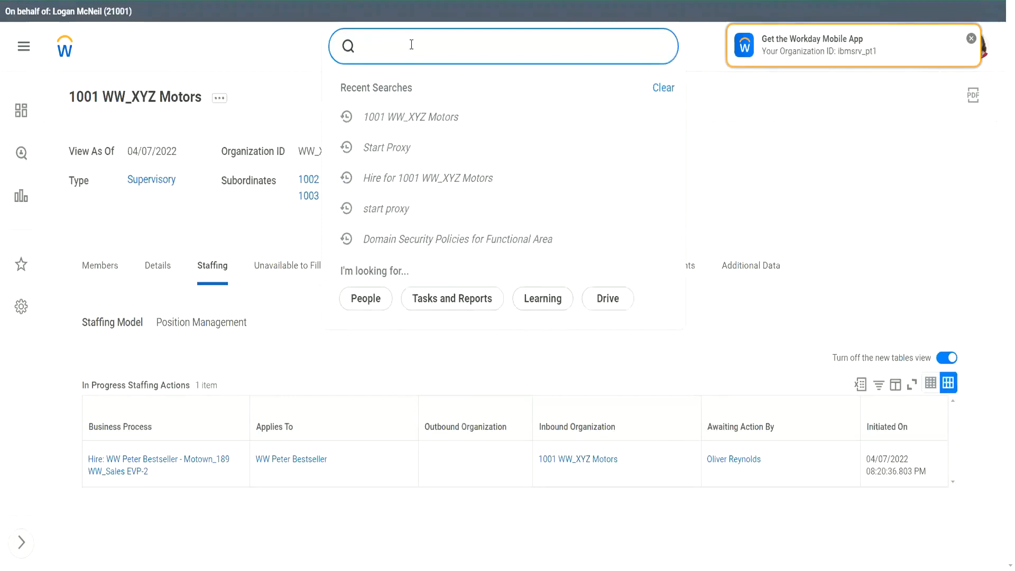
{"action": "left_click", "coordinate": [971, 38]}
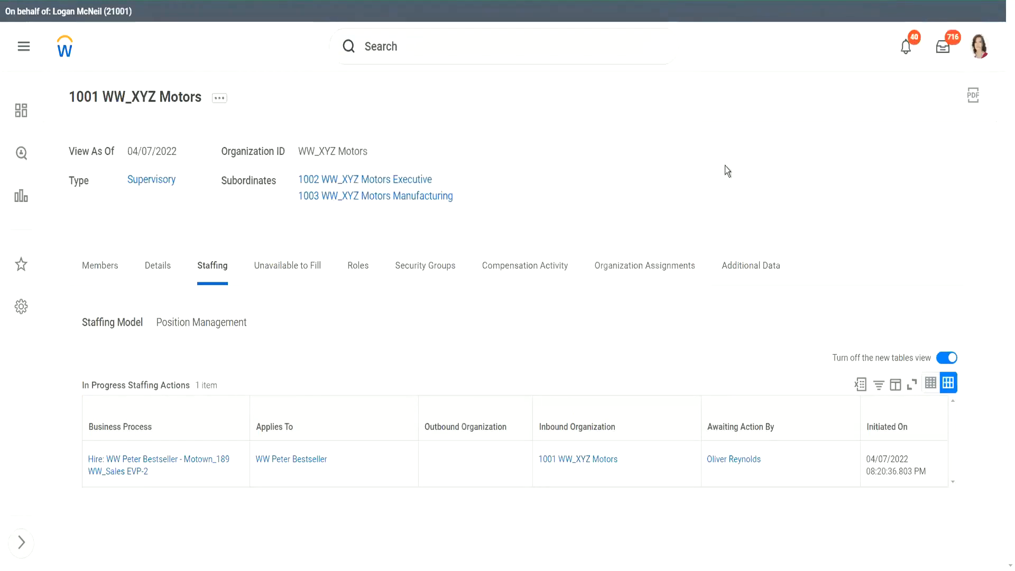
{"action": "left_click", "coordinate": [419, 53]}
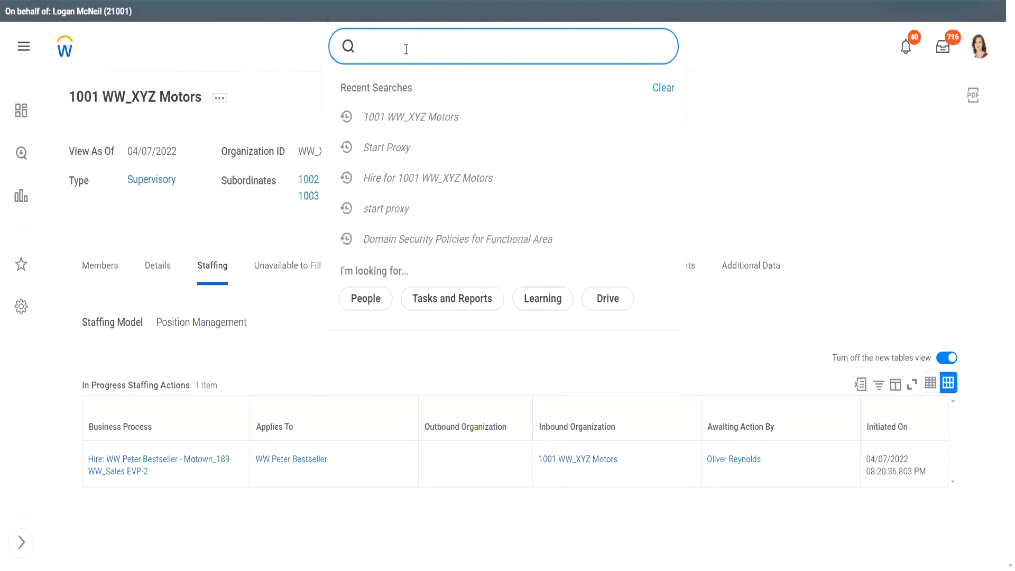
{"action": "left_click", "coordinate": [729, 146]}
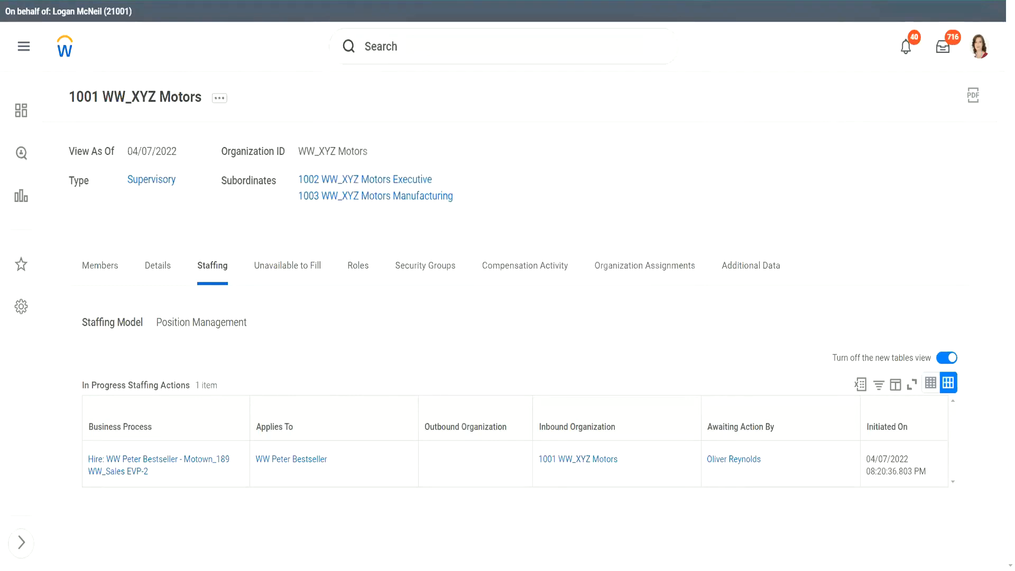
Search Workday for 'bp: hire 1001'
{"action": "key", "text": "ctrl+Tab"}
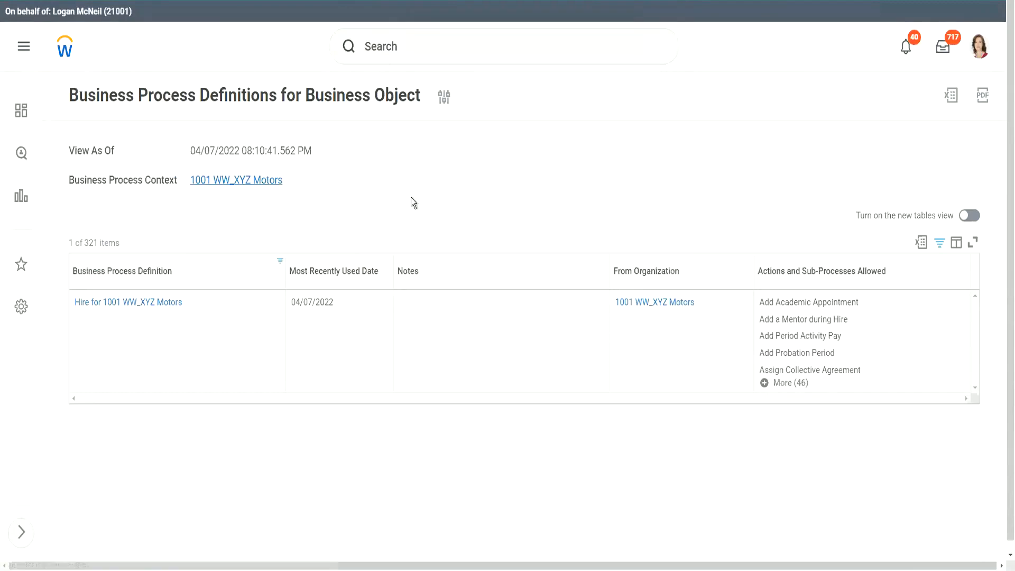
{"action": "key", "text": "ctrl+Tab"}
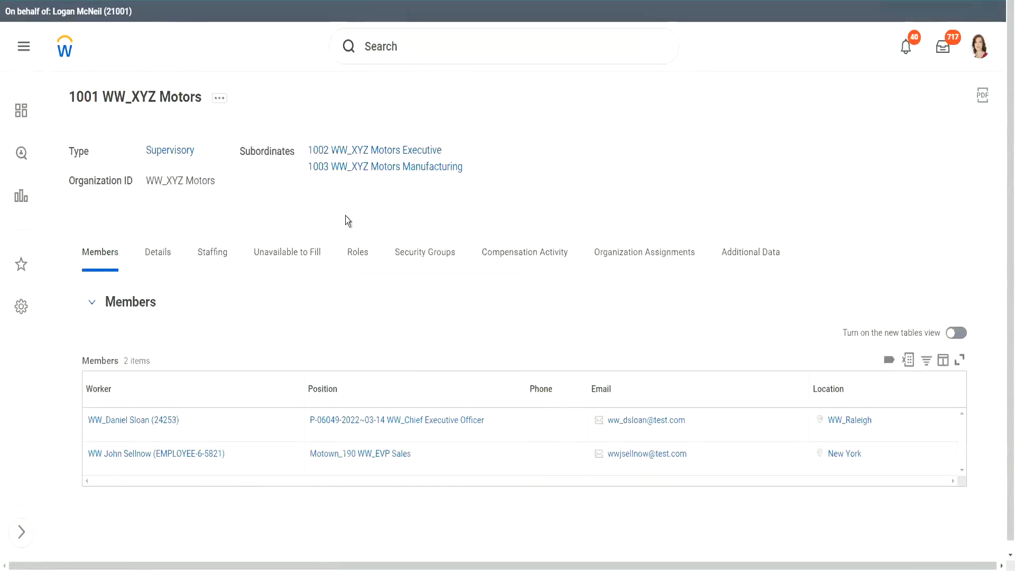
{"action": "left_click", "coordinate": [419, 53]}
{"action": "type", "text": "bp: hire 1001"}
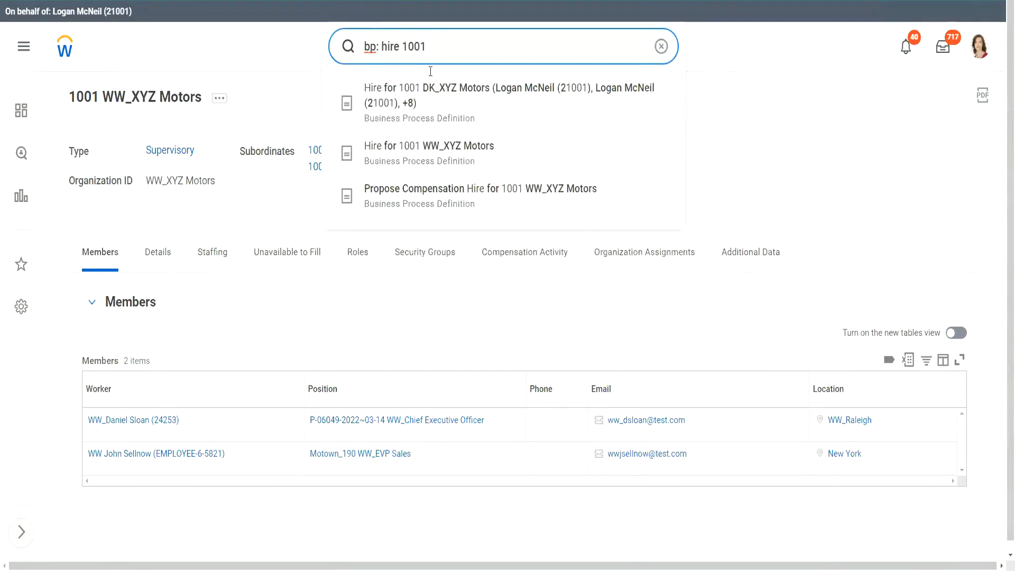
Open the Hire for 1001 WW_XYZ Motors definition and review its Initiation and Consolidated Approval notifications
{"action": "left_click", "coordinate": [489, 153]}
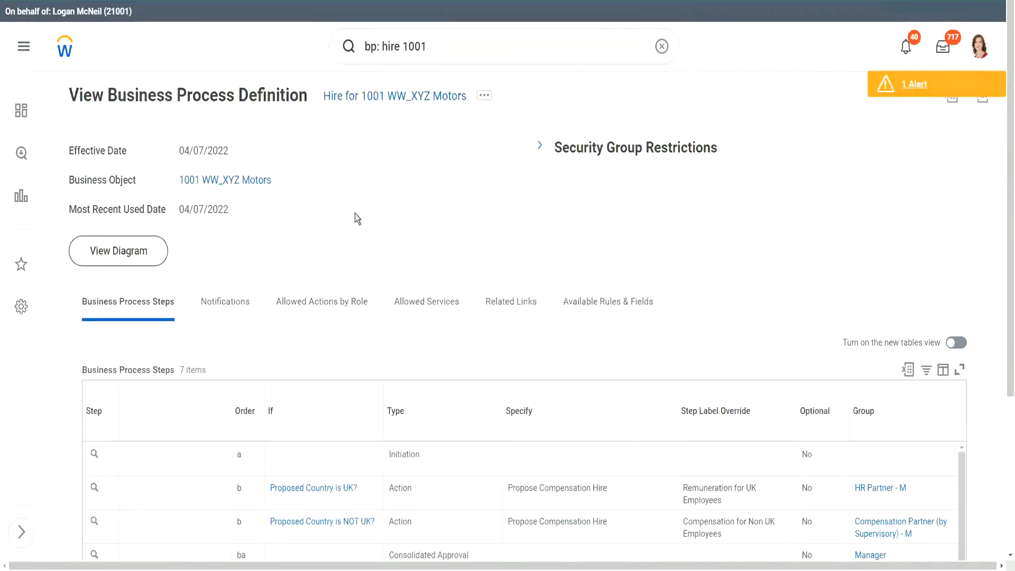
{"action": "scroll", "coordinate": [354, 214], "scroll_direction": "down", "scroll_amount": 2}
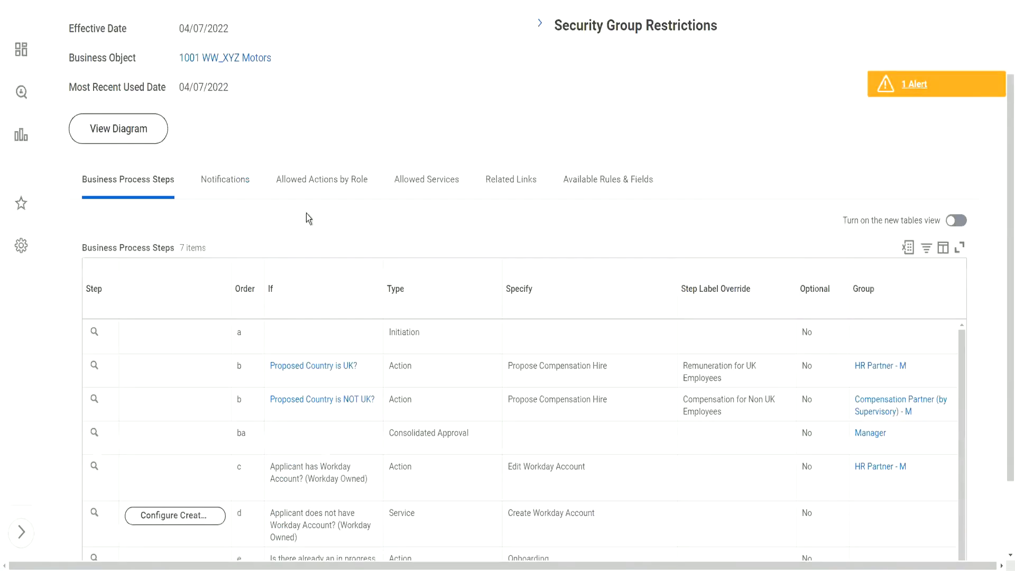
{"action": "left_click", "coordinate": [229, 188]}
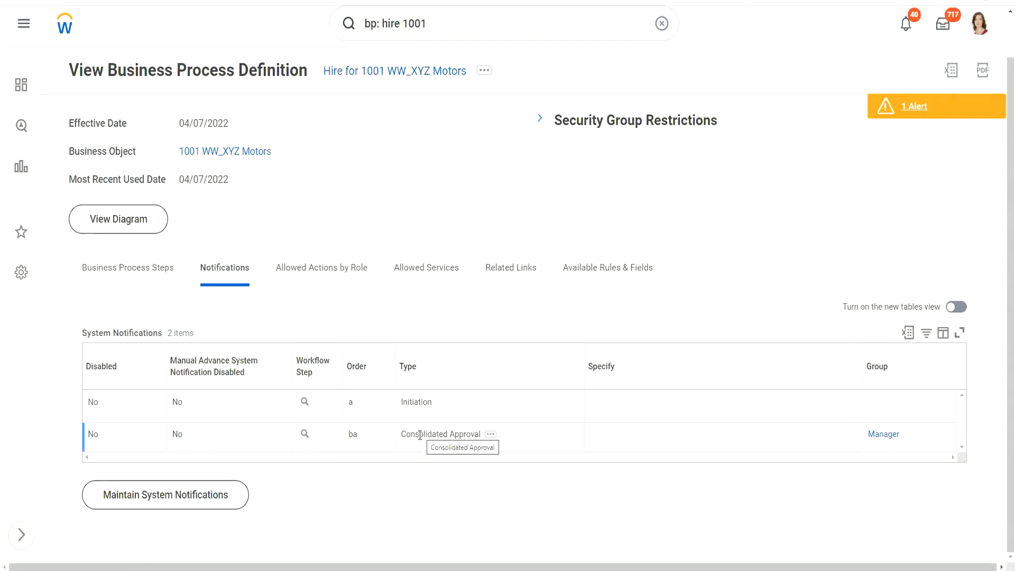
{"action": "left_click_drag", "start_coordinate": [406, 434], "coordinate": [615, 436]}
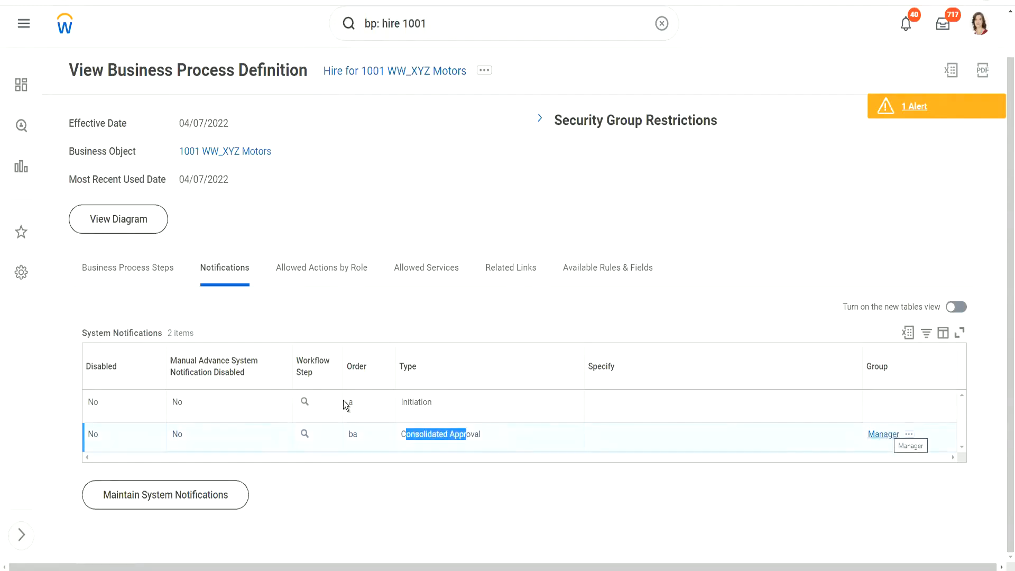
{"action": "left_click", "coordinate": [415, 434]}
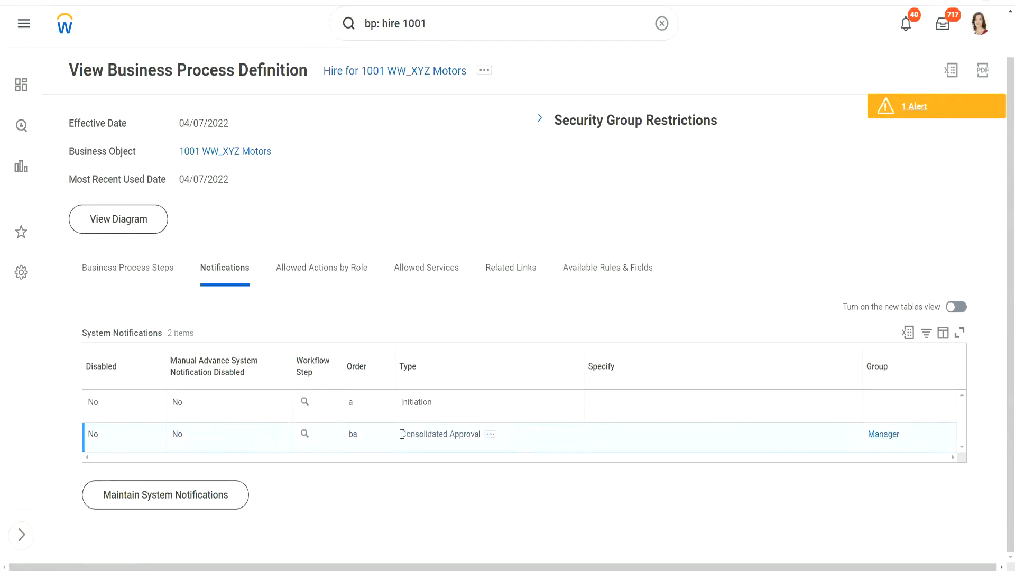
{"action": "triple_click", "coordinate": [402, 434]}
{"action": "left_click", "coordinate": [436, 441]}
Add a notification via Business Process > Add Notification, effective 04/07/2022
{"action": "left_click", "coordinate": [484, 71]}
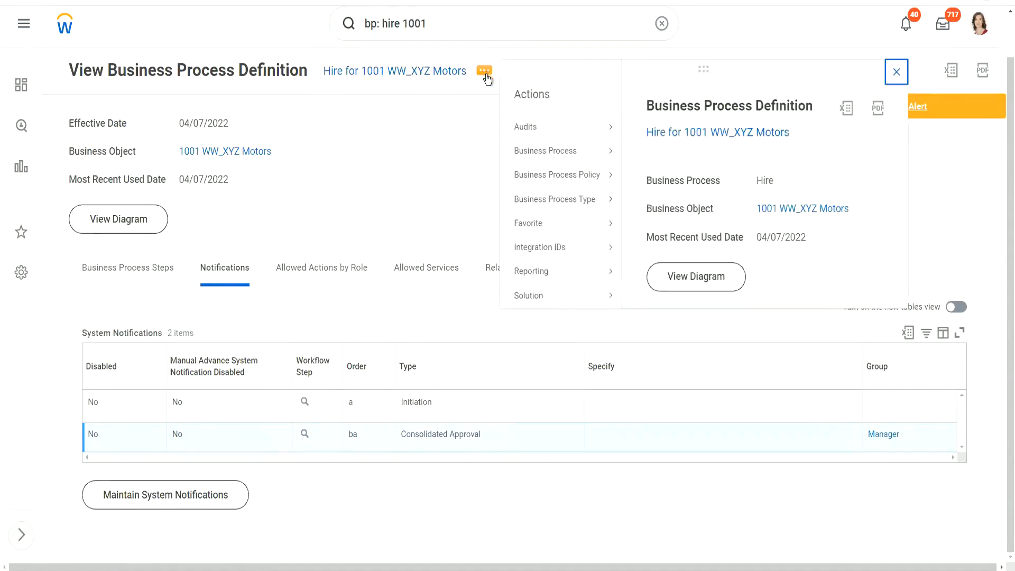
{"action": "mouse_move", "coordinate": [557, 154]}
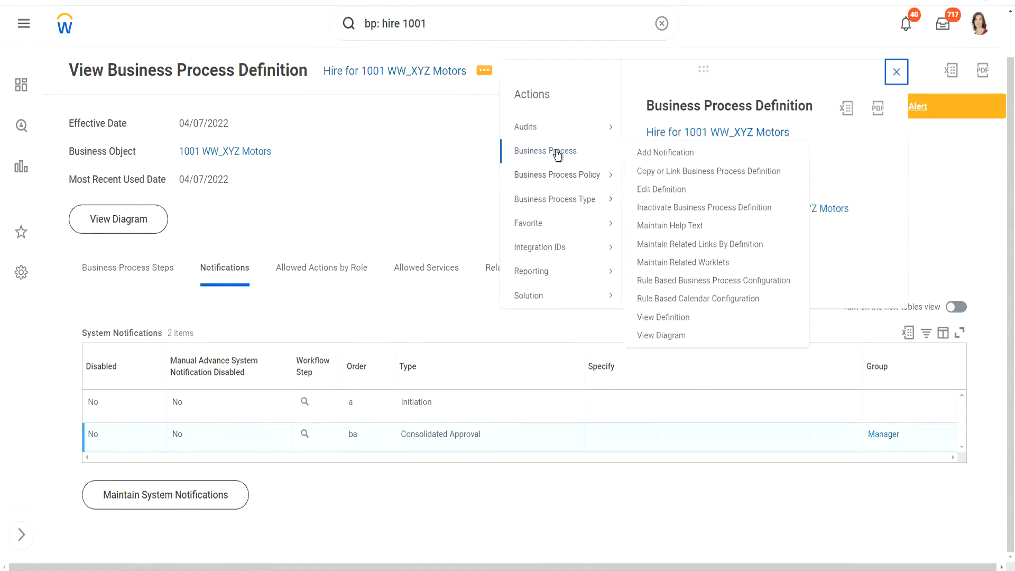
{"action": "left_click", "coordinate": [667, 152]}
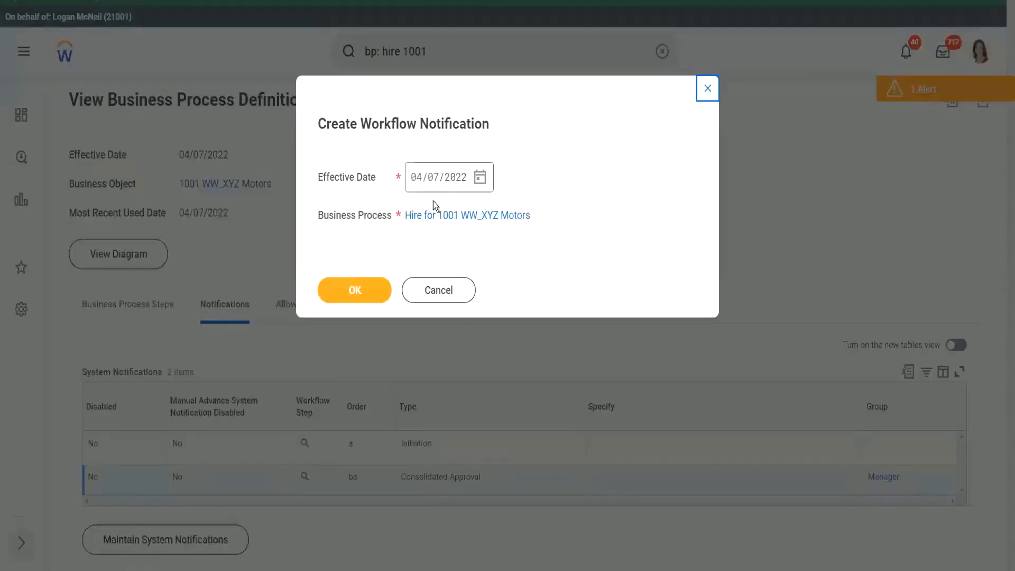
{"action": "left_click", "coordinate": [369, 290]}
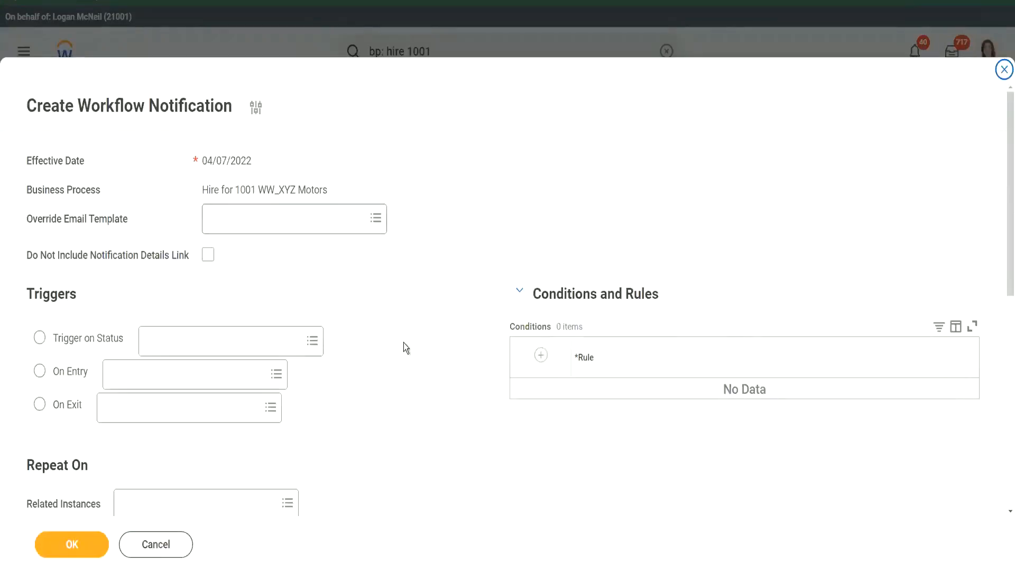
Trigger the notification On Entry to the b - Compensation for Non UK Employees step
{"action": "scroll", "coordinate": [404, 343], "scroll_direction": "down", "scroll_amount": 2}
{"action": "scroll", "coordinate": [405, 347], "scroll_direction": "down", "scroll_amount": 2}
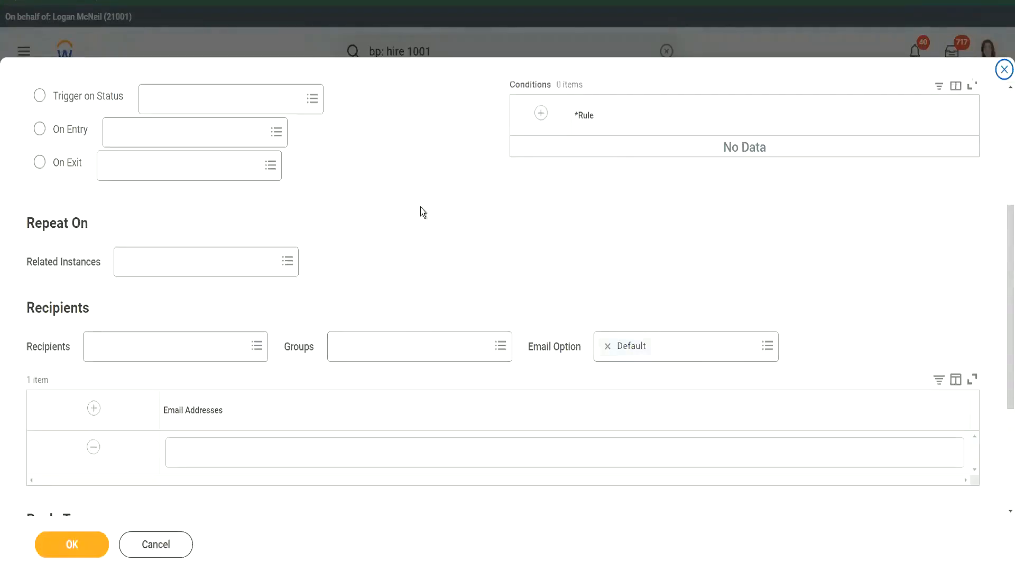
{"action": "scroll", "coordinate": [421, 207], "scroll_direction": "up", "scroll_amount": 2}
{"action": "scroll", "coordinate": [422, 208], "scroll_direction": "up", "scroll_amount": 1}
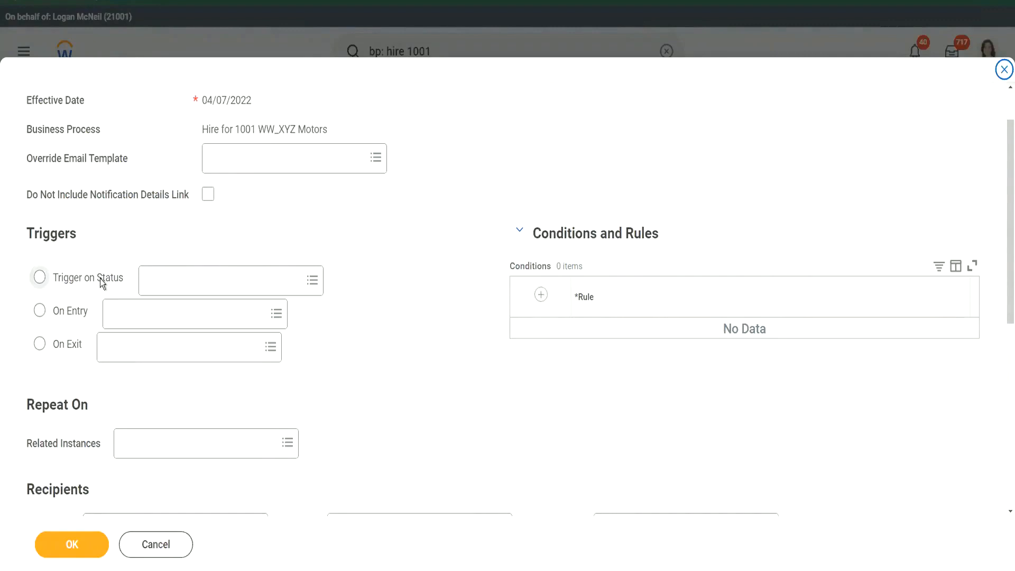
{"action": "left_click", "coordinate": [180, 273]}
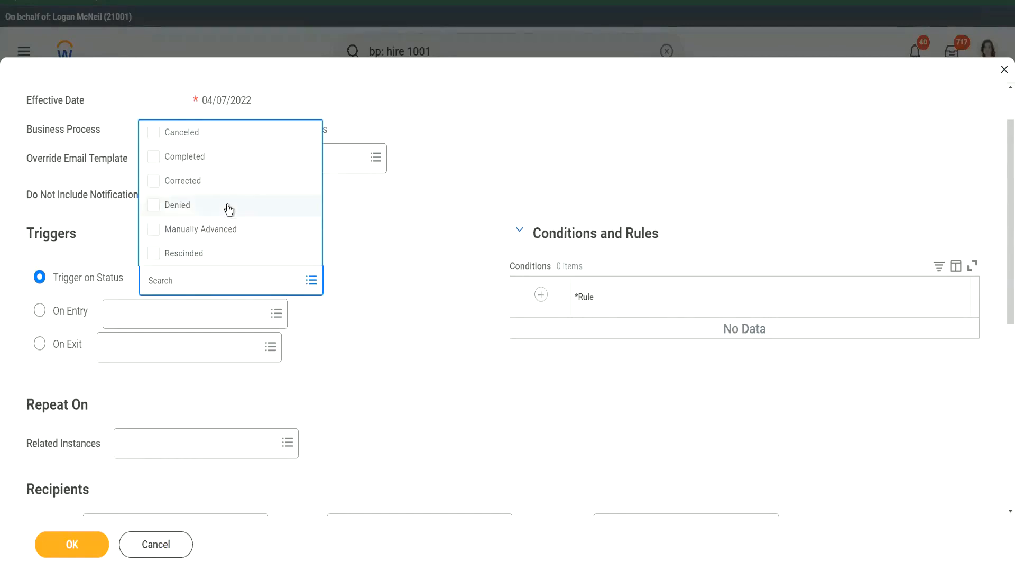
{"action": "left_click", "coordinate": [369, 236]}
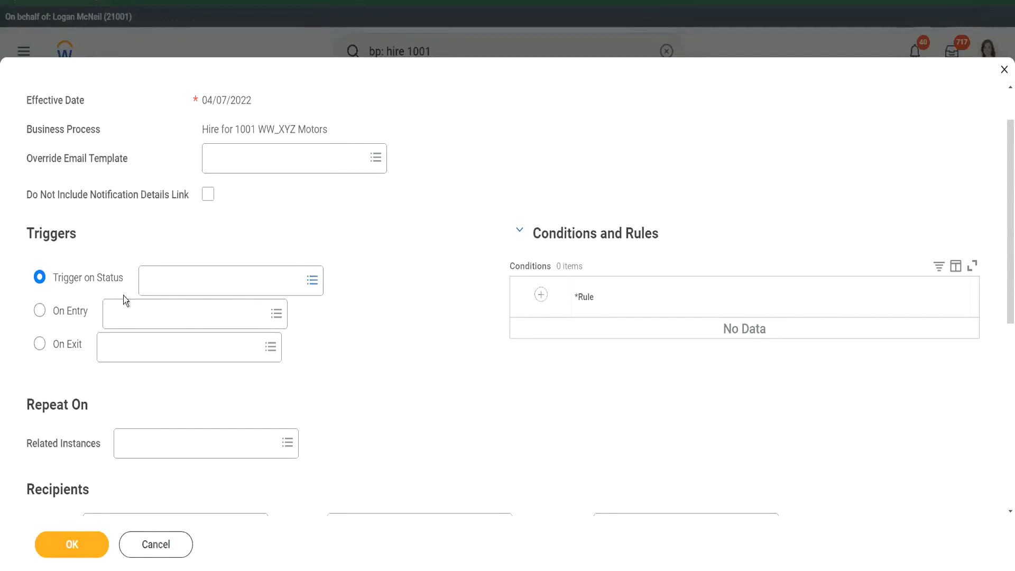
{"action": "left_click", "coordinate": [39, 311]}
{"action": "left_click", "coordinate": [143, 313]}
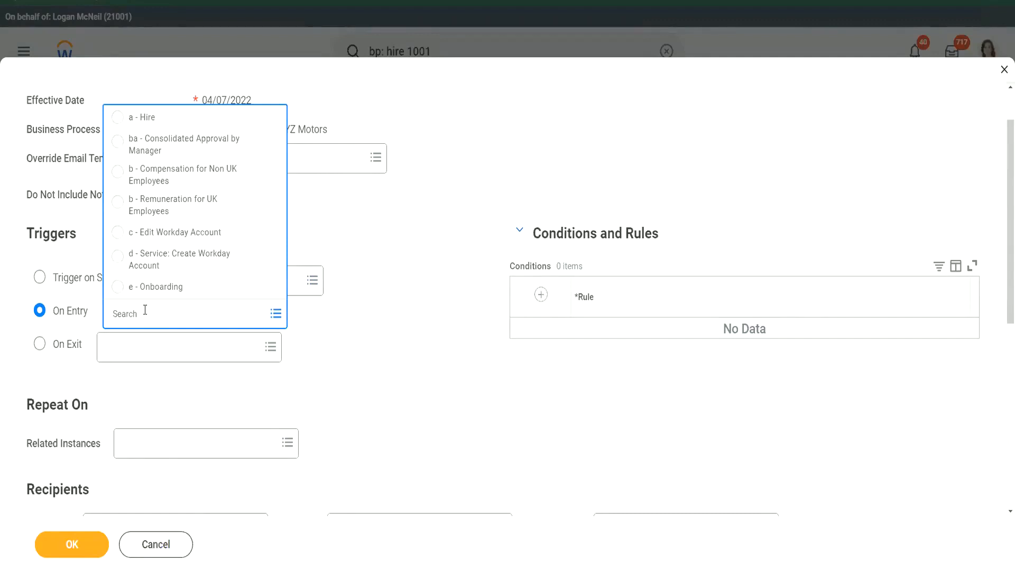
{"action": "left_click", "coordinate": [184, 178]}
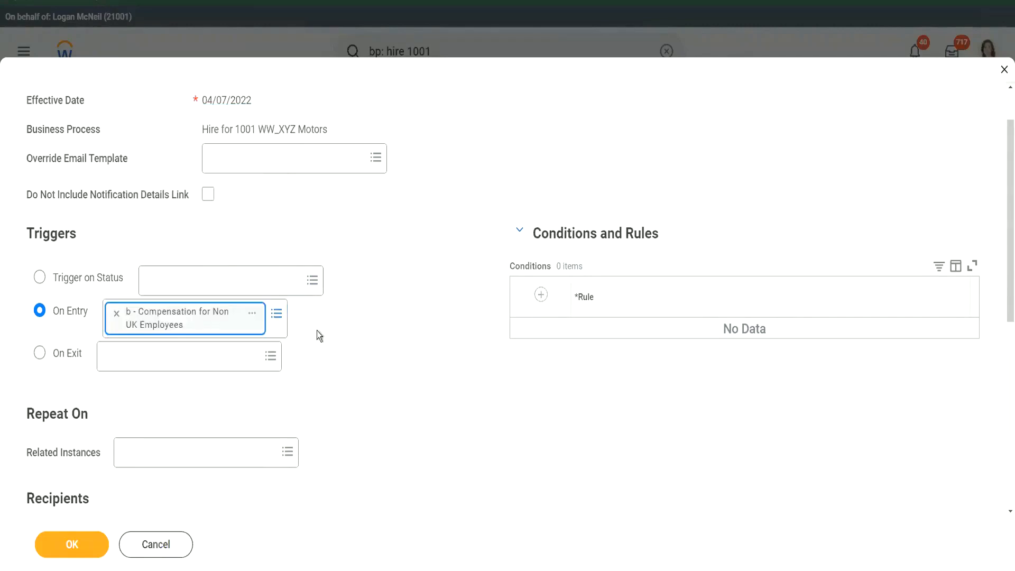
Search 'compensation partner' and add Compensation Partner (by Supervisory) - M as the recipient group
{"action": "scroll", "coordinate": [372, 315], "scroll_direction": "down", "scroll_amount": 5}
{"action": "left_click", "coordinate": [375, 309]}
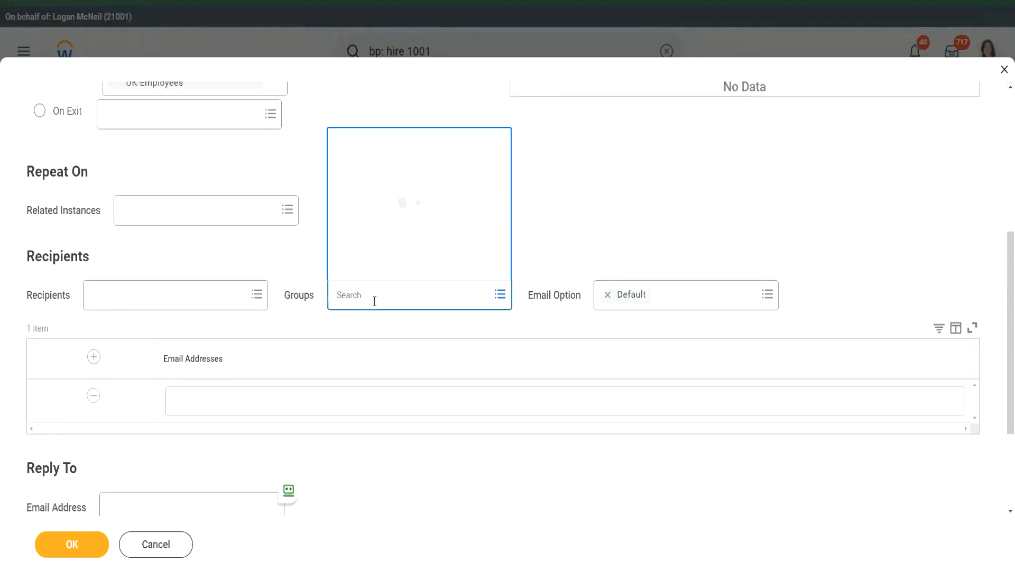
{"action": "type", "text": "compensat"}
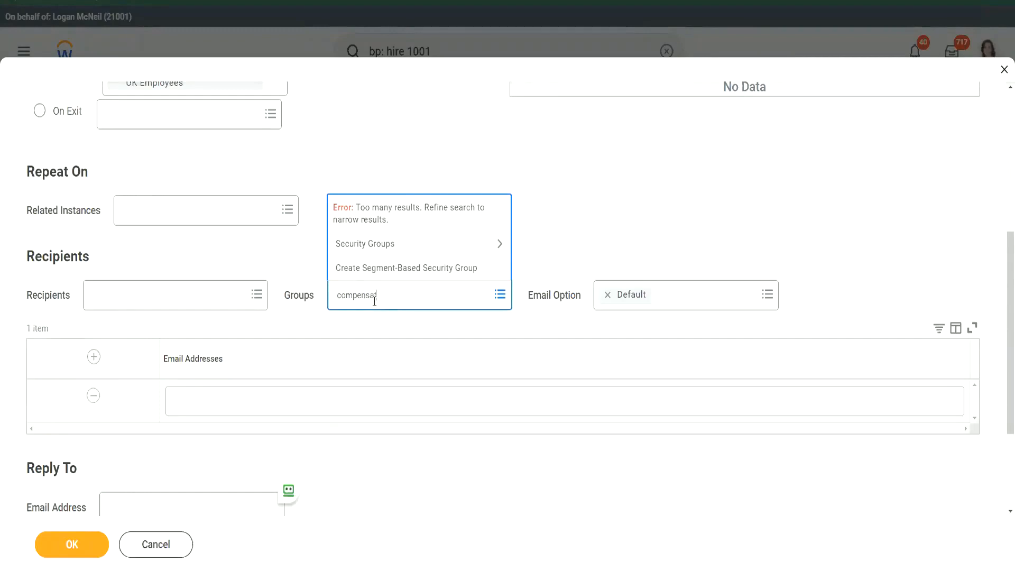
{"action": "type", "text": "ion partner"}
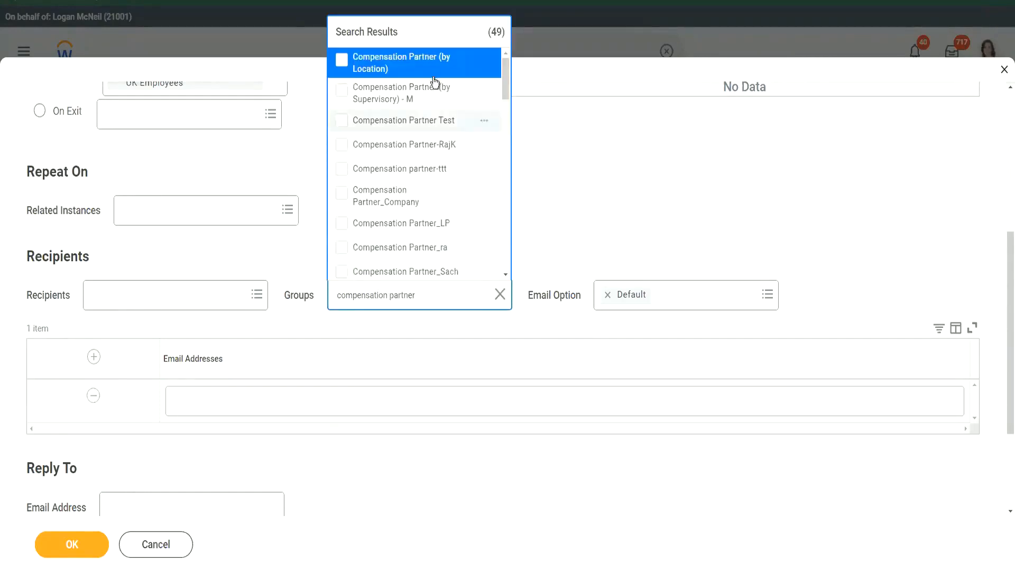
{"action": "key", "text": "Down"}
{"action": "left_click", "coordinate": [427, 98]}
{"action": "left_click", "coordinate": [579, 224]}
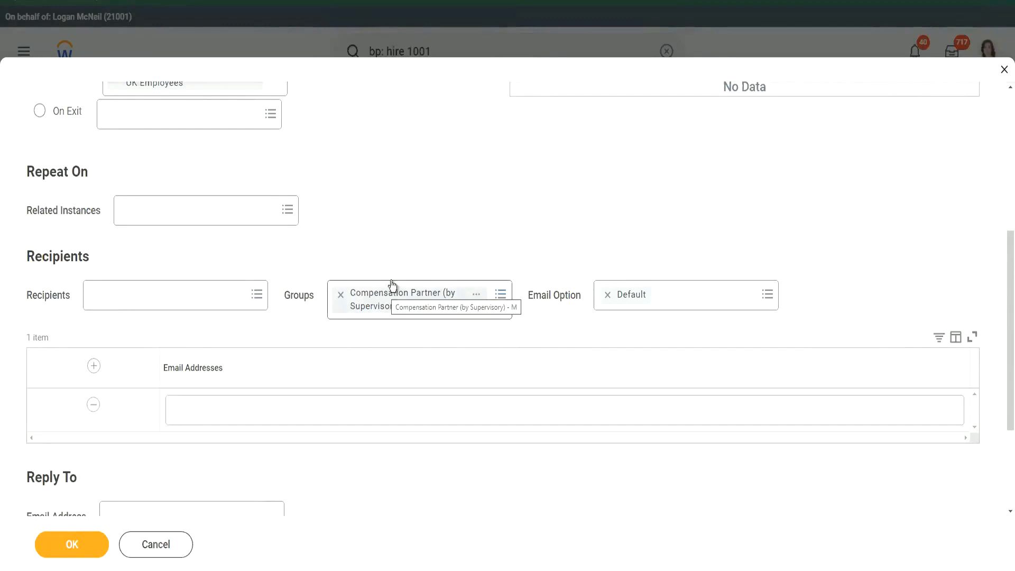
{"action": "left_click", "coordinate": [240, 406]}
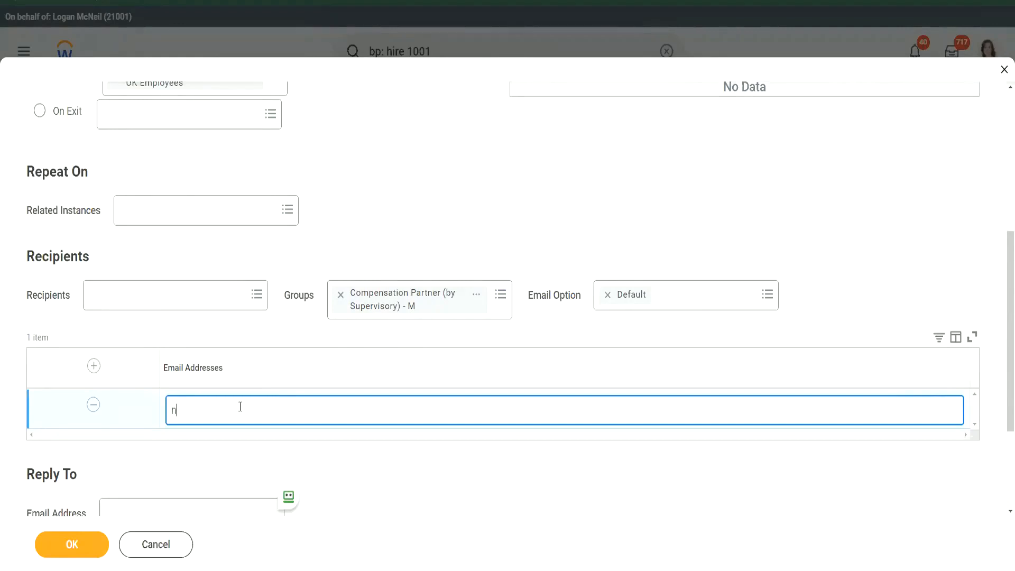
Enter the compensation team's email address as an additional recipient
{"action": "type", "text": "hr_compt"}
{"action": "key", "text": "BackSpace"}
{"action": "type", "text": "team@test.com"}
{"action": "left_click", "coordinate": [207, 405]}
{"action": "key", "text": "ctrl+a"}
{"action": "left_click_drag", "start_coordinate": [281, 406], "coordinate": [157, 408]}
{"action": "left_click", "coordinate": [307, 411]}
{"action": "scroll", "coordinate": [332, 236], "scroll_direction": "up", "scroll_amount": 3}
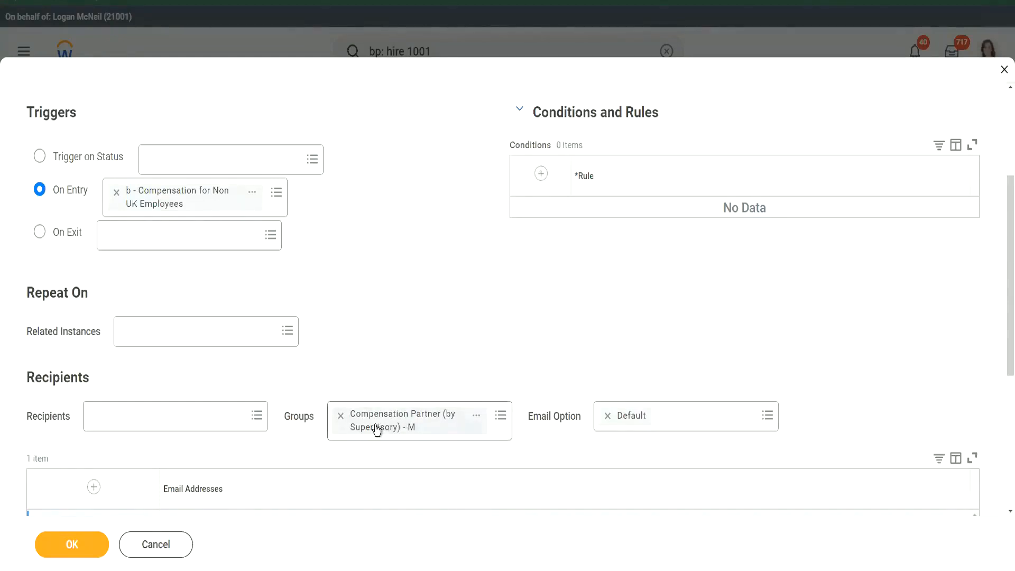
{"action": "scroll", "coordinate": [376, 429], "scroll_direction": "down", "scroll_amount": 3}
{"action": "left_click_drag", "start_coordinate": [290, 349], "coordinate": [176, 348]}
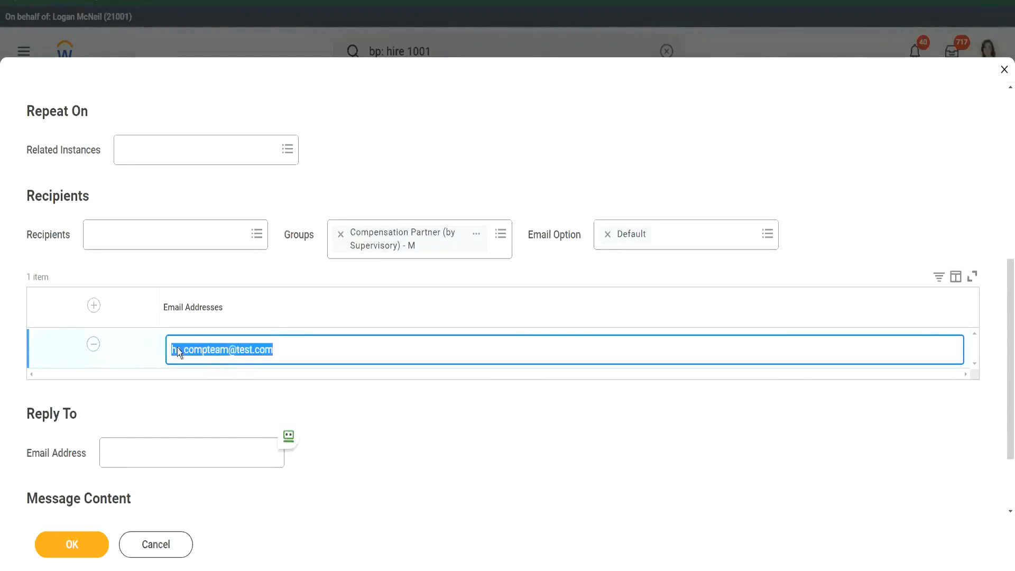
{"action": "left_click", "coordinate": [315, 354]}
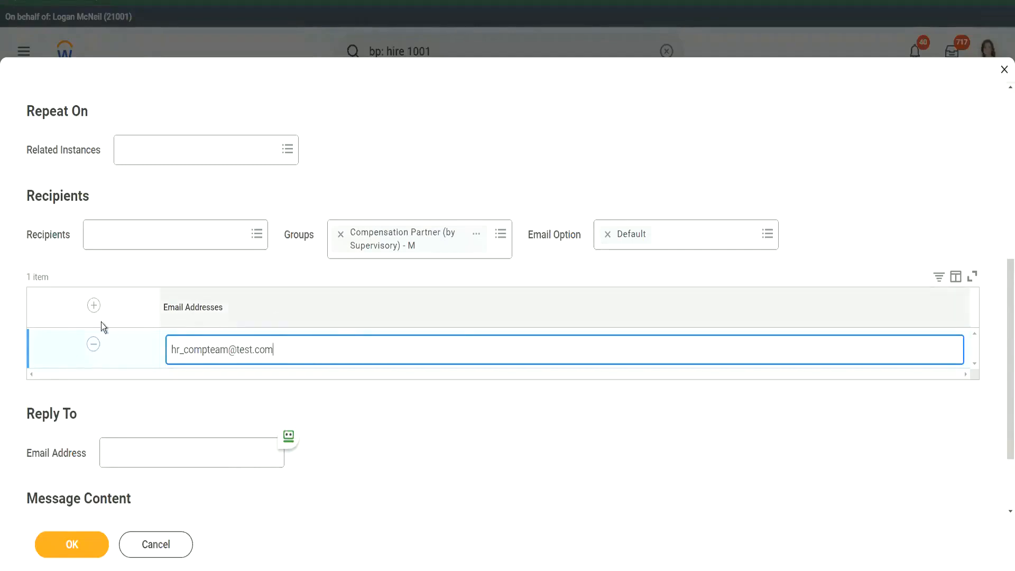
{"action": "left_click", "coordinate": [93, 305]}
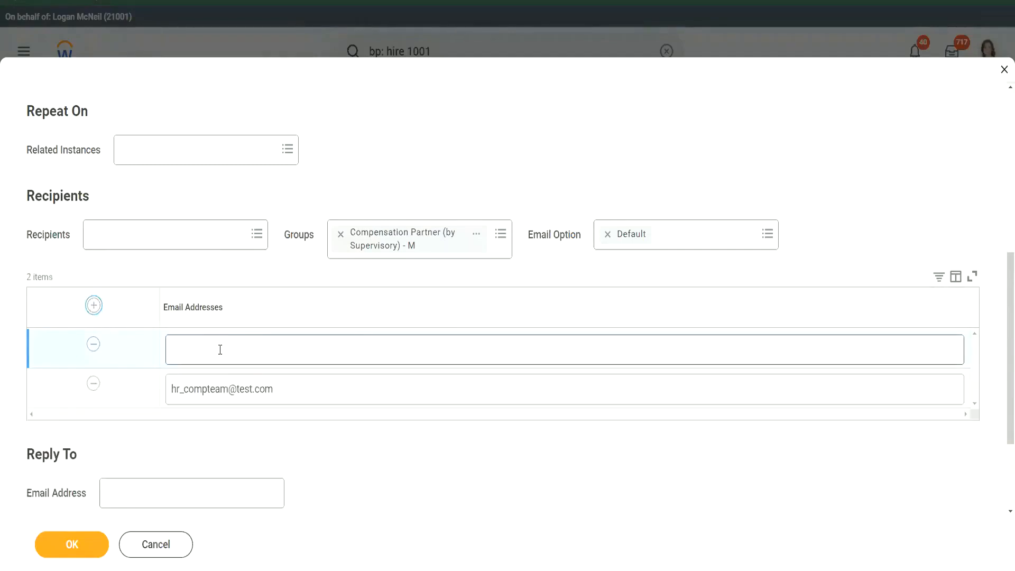
{"action": "left_click", "coordinate": [221, 349]}
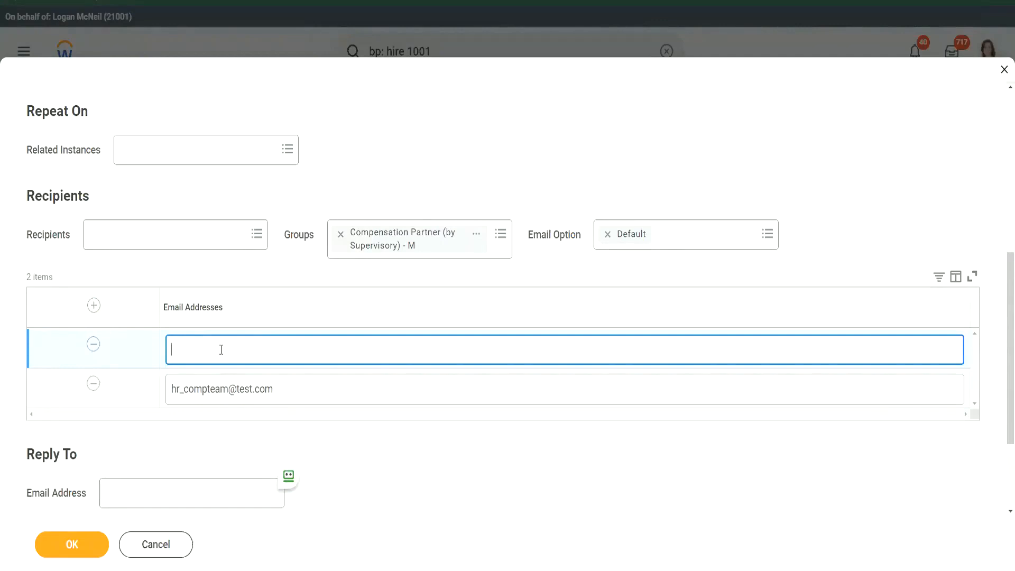
{"action": "left_click_drag", "start_coordinate": [304, 349], "coordinate": [101, 358]}
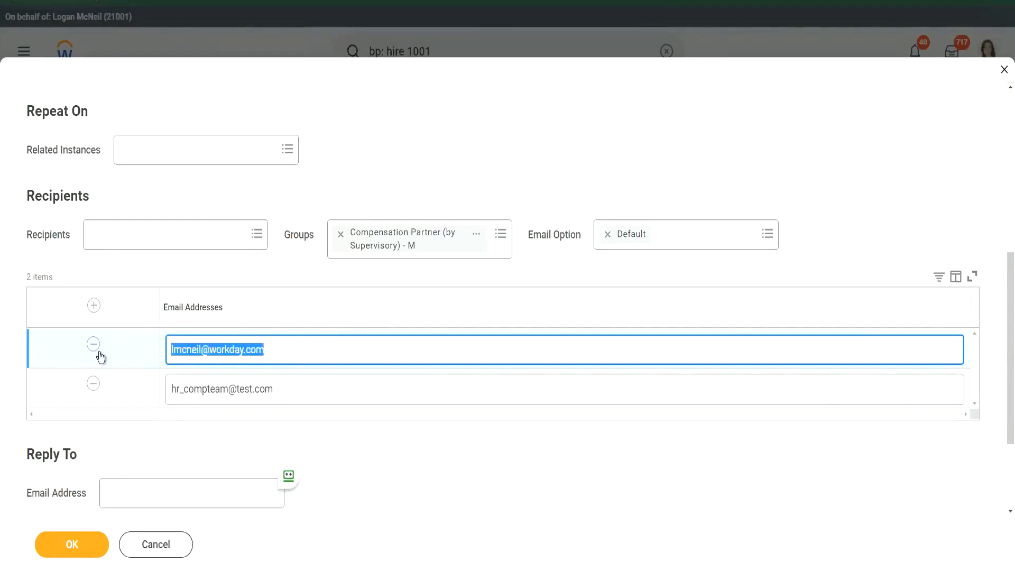
{"action": "left_click", "coordinate": [267, 349]}
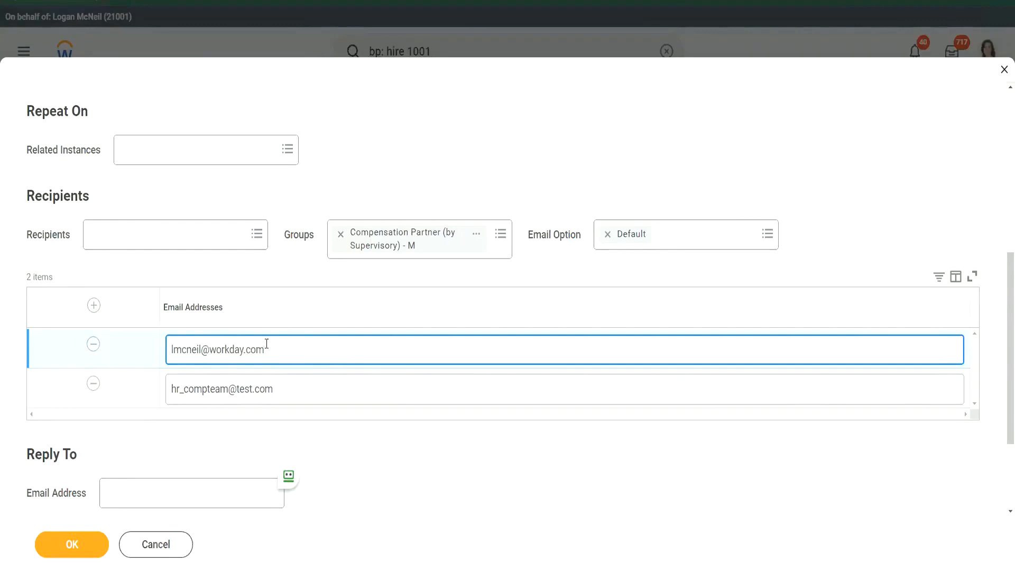
{"action": "left_click", "coordinate": [93, 344]}
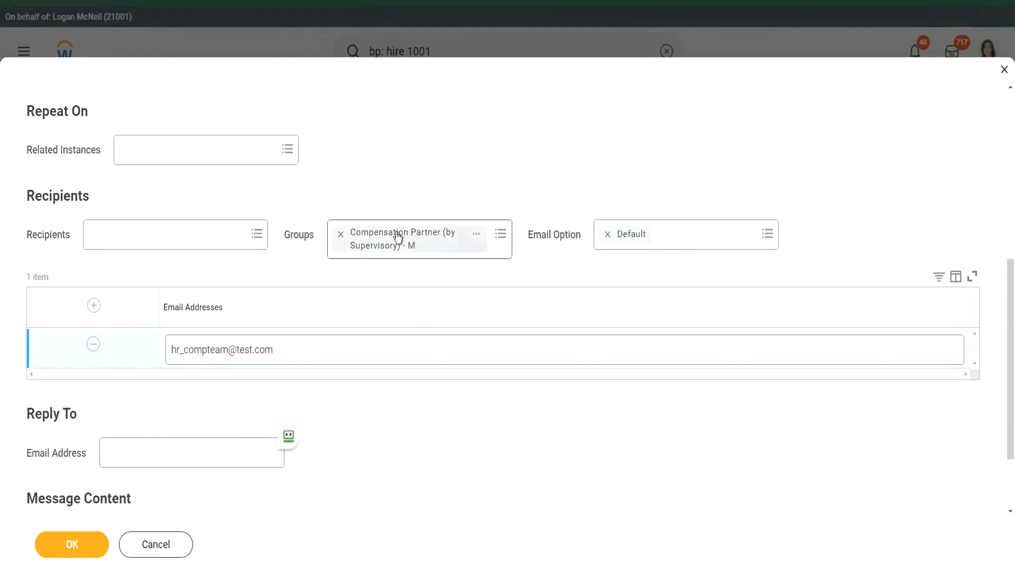
{"action": "left_click_drag", "start_coordinate": [272, 351], "coordinate": [169, 353]}
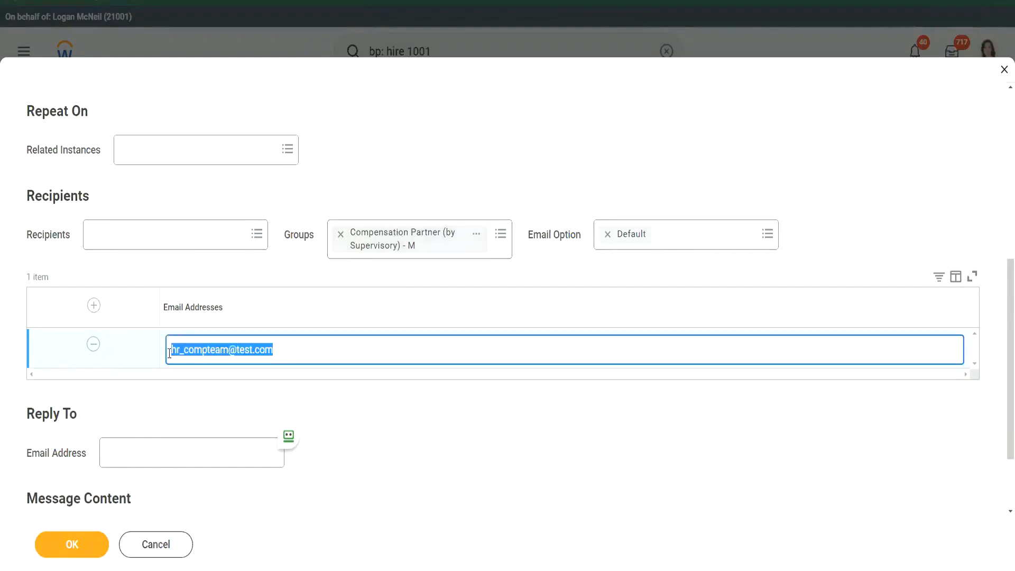
{"action": "left_click", "coordinate": [310, 356]}
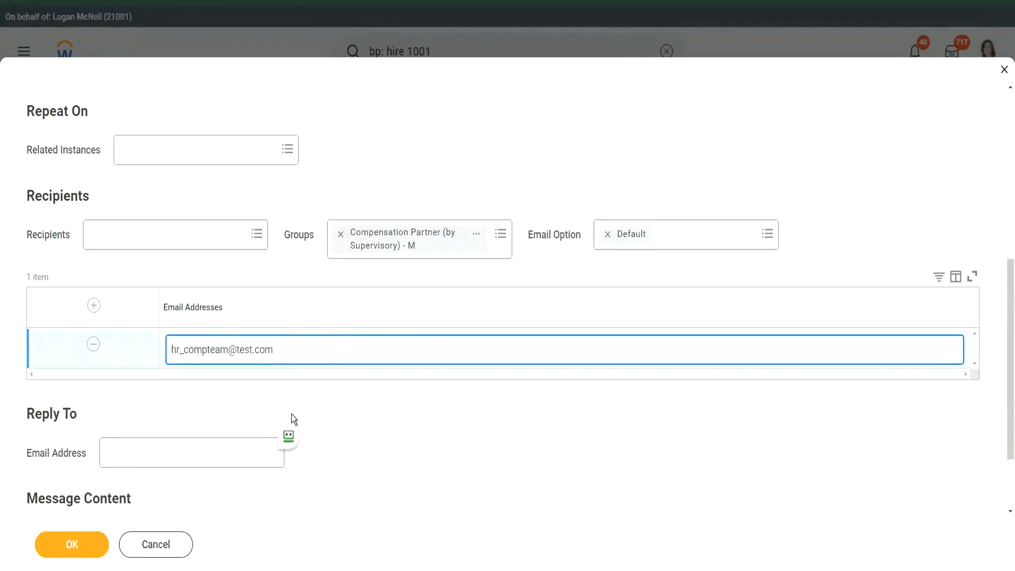
{"action": "scroll", "coordinate": [291, 414], "scroll_direction": "down", "scroll_amount": 2}
Enter the incident support email address as the Reply To address, replacing a first attempt
{"action": "left_click", "coordinate": [134, 354]}
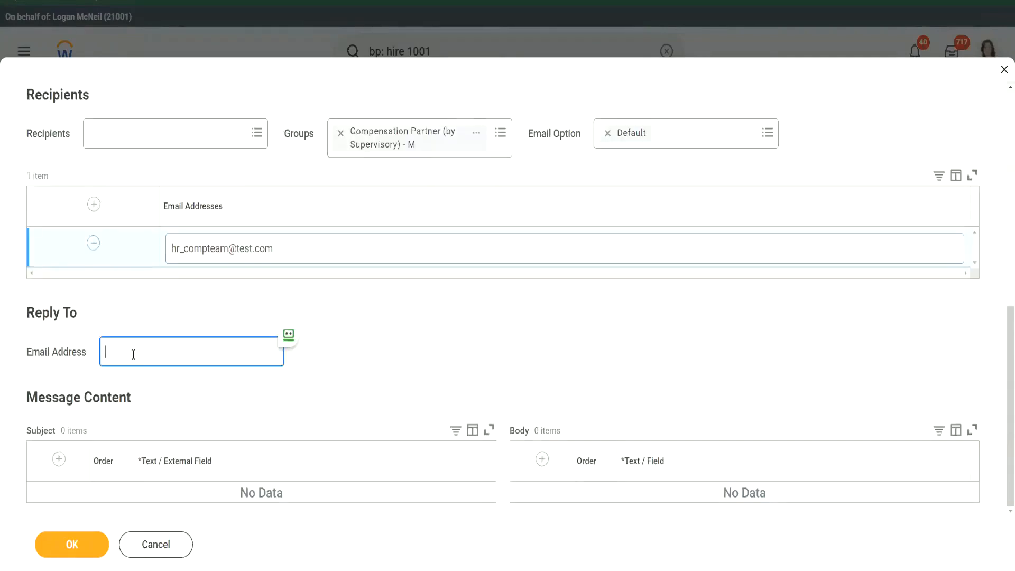
{"action": "type", "text": "incident_support@test.com"}
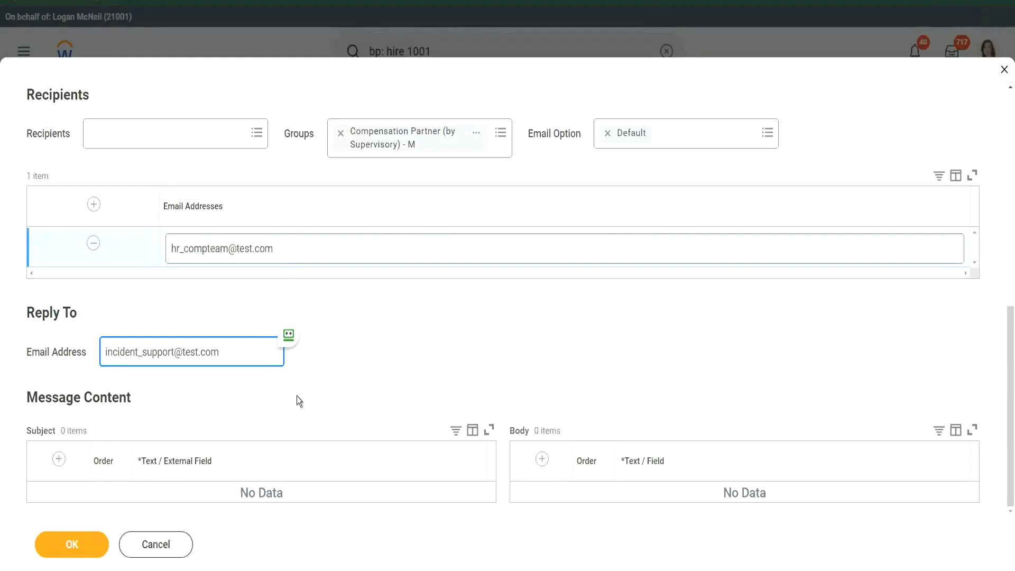
Commit the reply-to address and add a blank first row to the Subject table
{"action": "key", "text": "ctrl+a"}
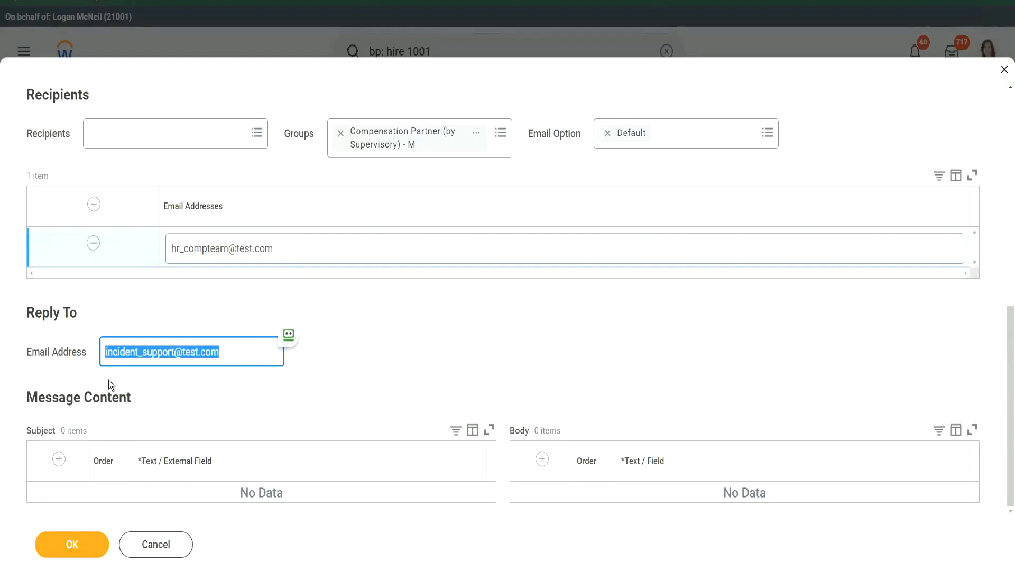
{"action": "left_click", "coordinate": [226, 353]}
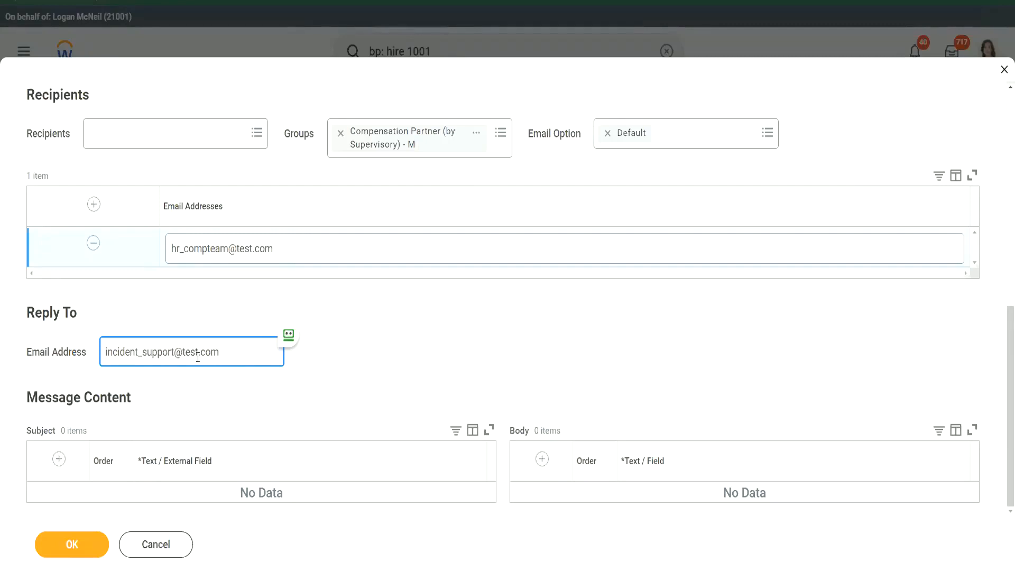
{"action": "key", "text": "ctrl+a"}
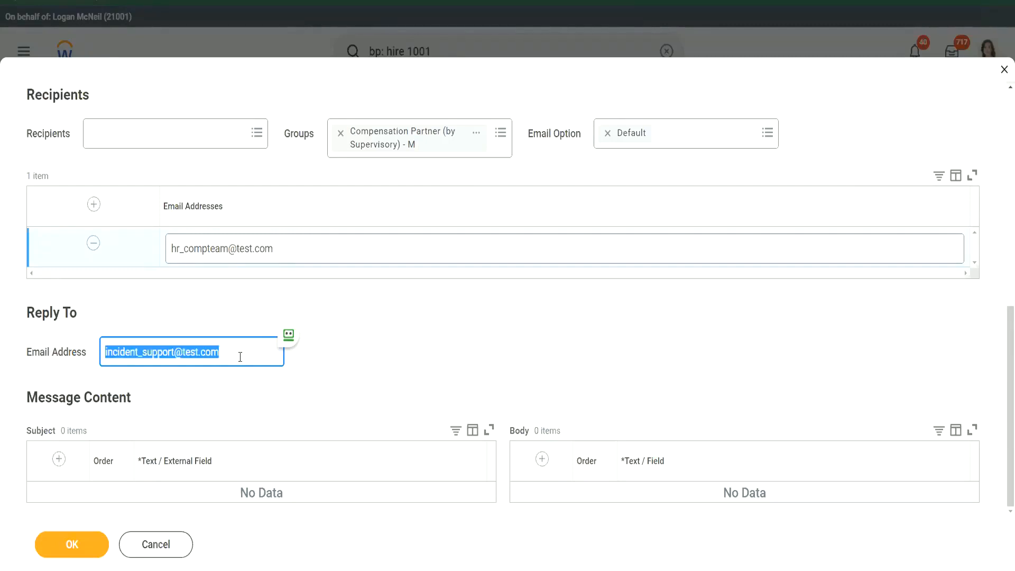
{"action": "left_click", "coordinate": [240, 356]}
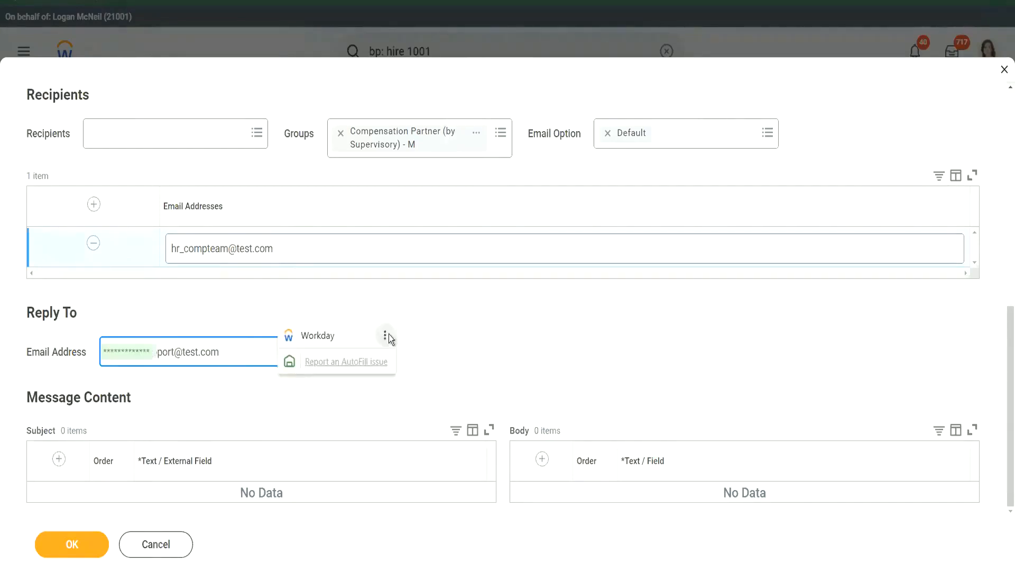
{"action": "left_click", "coordinate": [512, 328]}
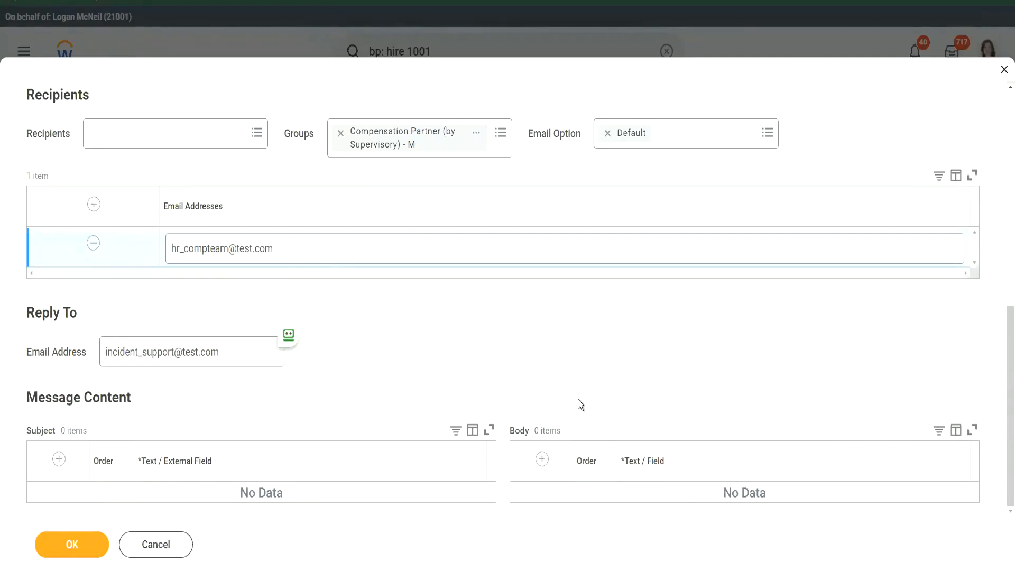
{"action": "left_click", "coordinate": [58, 458]}
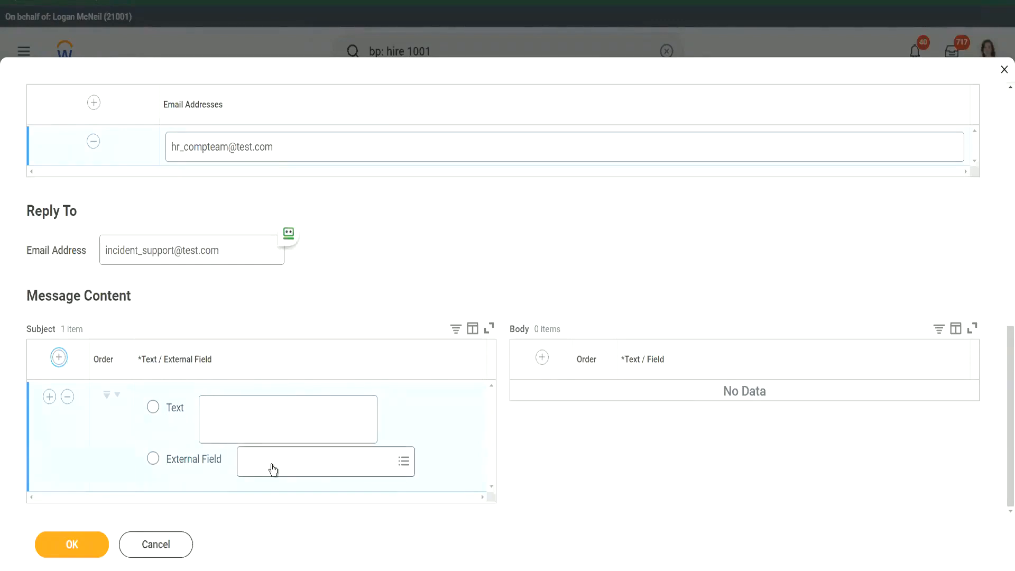
Switch the subject's first line to text reading 'Please work on the Compensation for:'
{"action": "left_click", "coordinate": [186, 464]}
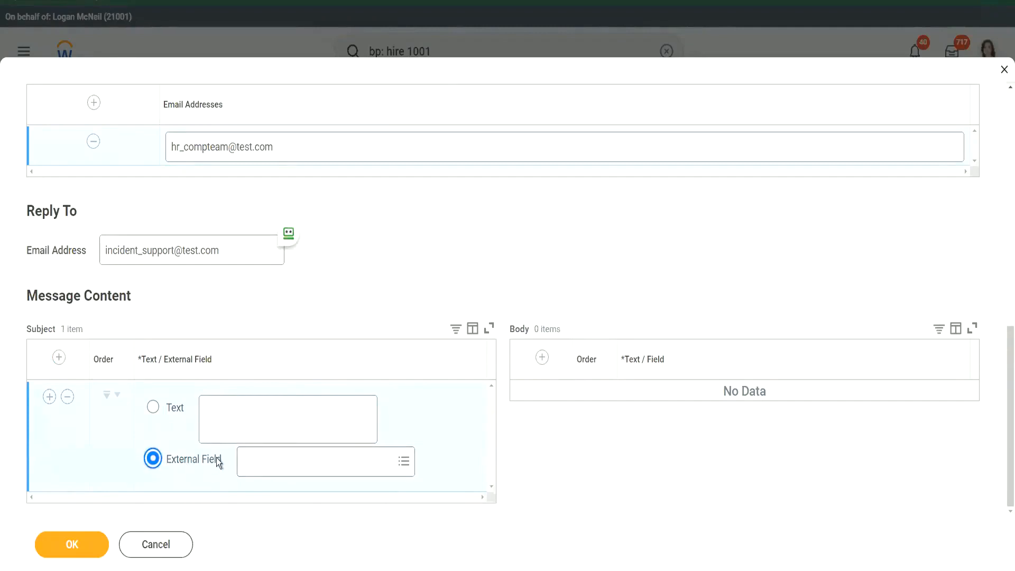
{"action": "left_click", "coordinate": [237, 418]}
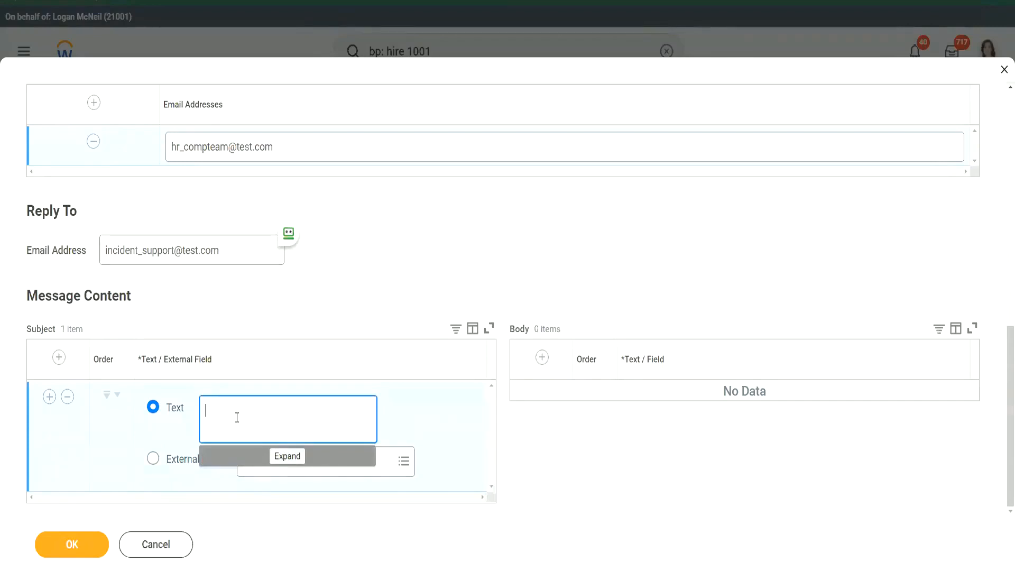
{"action": "type", "text": "Please work on the COmpens"}
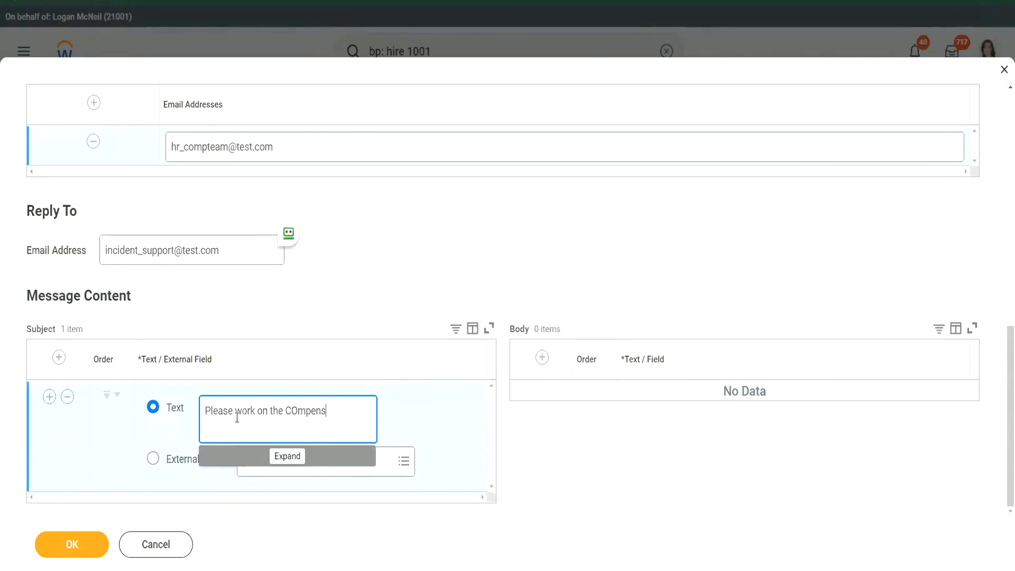
{"action": "key", "text": "BackSpace"}
{"action": "key", "text": "BackSpace"}
{"action": "key", "text": "BackSpace"}
{"action": "key", "text": "BackSpace"}
{"action": "key", "text": "BackSpace"}
{"action": "key", "text": "BackSpace"}
{"action": "type", "text": "ompensation for:"}
Add a second subject line as an external field and pick the Candidate field
{"action": "left_click", "coordinate": [49, 397]}
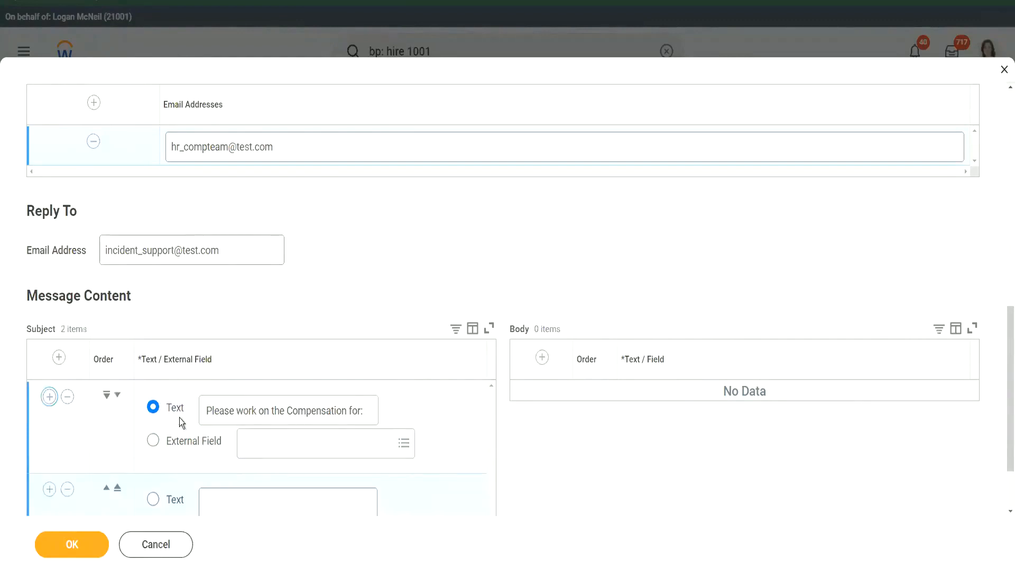
{"action": "scroll", "coordinate": [180, 417], "scroll_direction": "down", "scroll_amount": 2}
{"action": "left_click", "coordinate": [180, 461]}
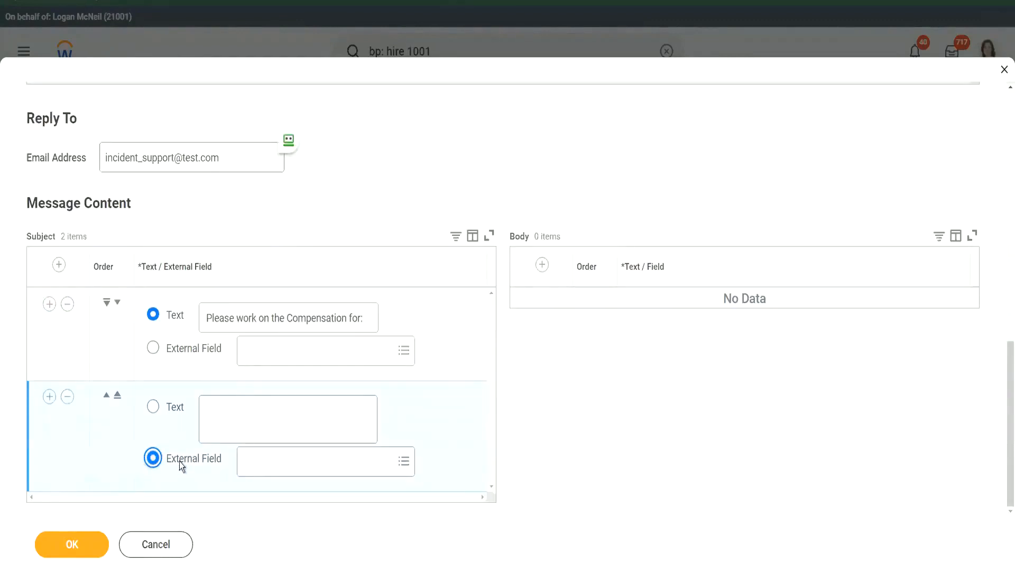
{"action": "left_click", "coordinate": [273, 464]}
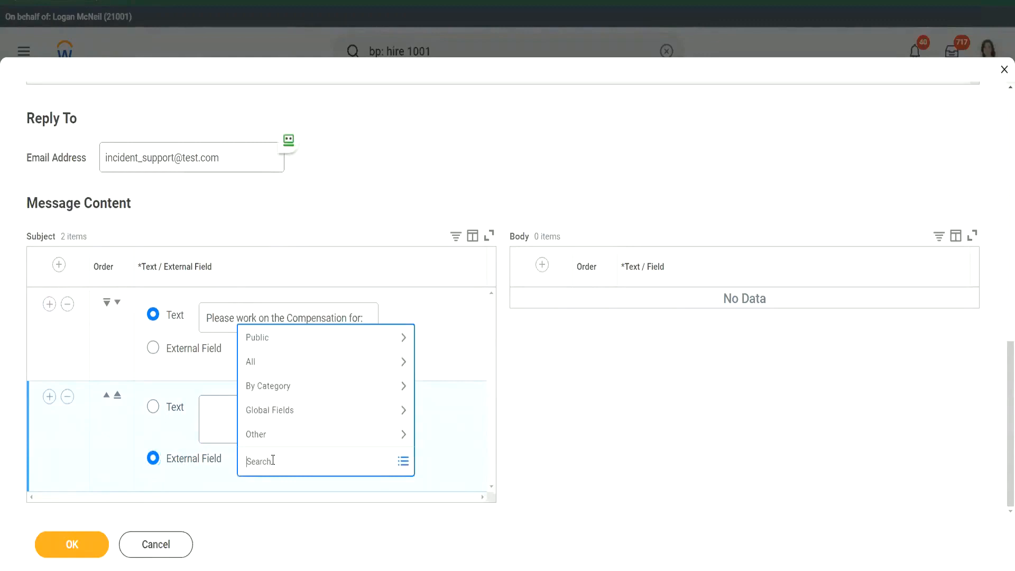
{"action": "type", "text": "candidate"}
{"action": "key", "text": "Return"}
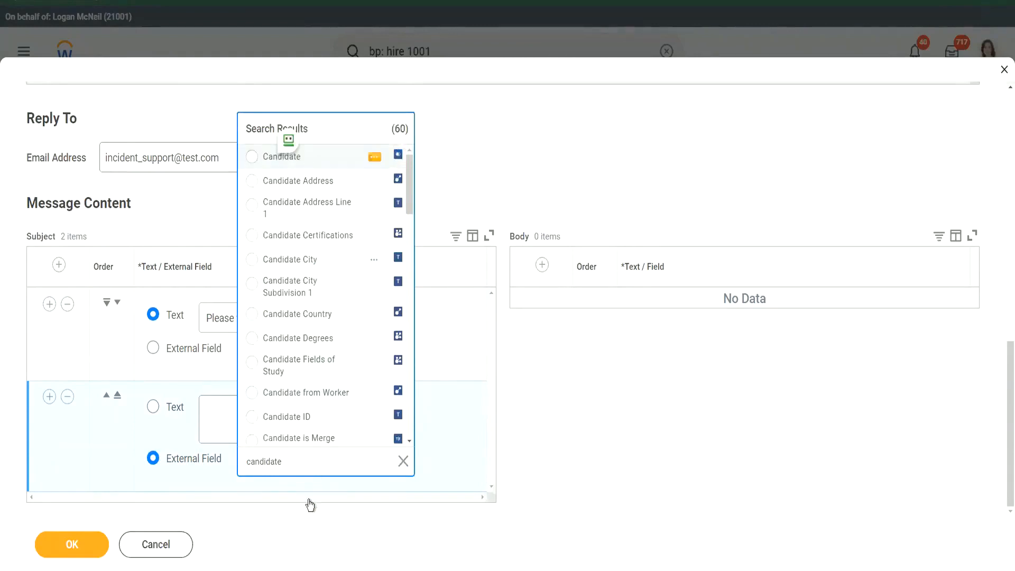
{"action": "left_click", "coordinate": [275, 528]}
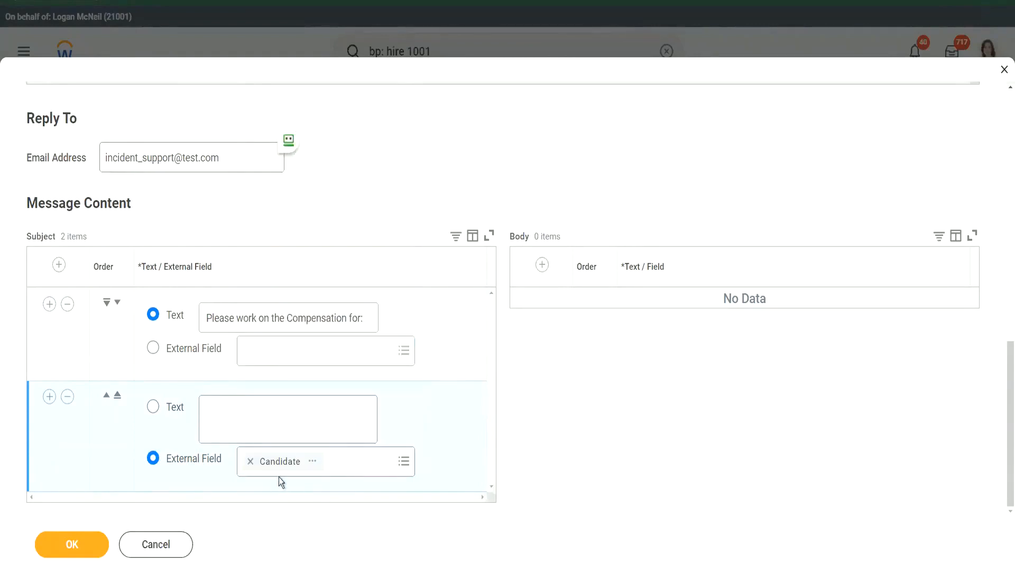
Replace Candidate with the Pre-Hire field found by searching 'Pre Hire'
{"action": "left_click", "coordinate": [250, 461]}
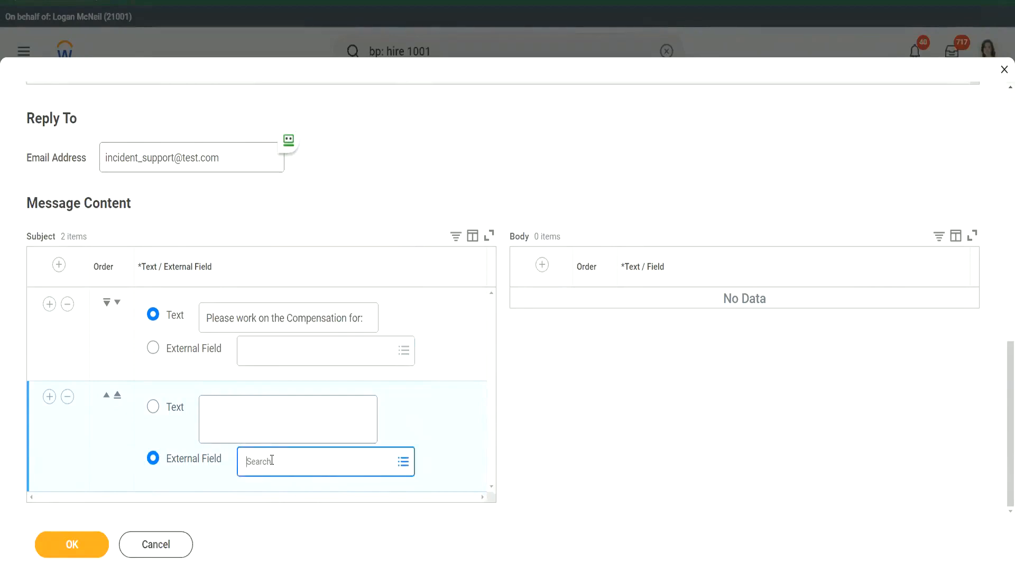
{"action": "type", "text": "Pre Hire"}
{"action": "key", "text": "Return"}
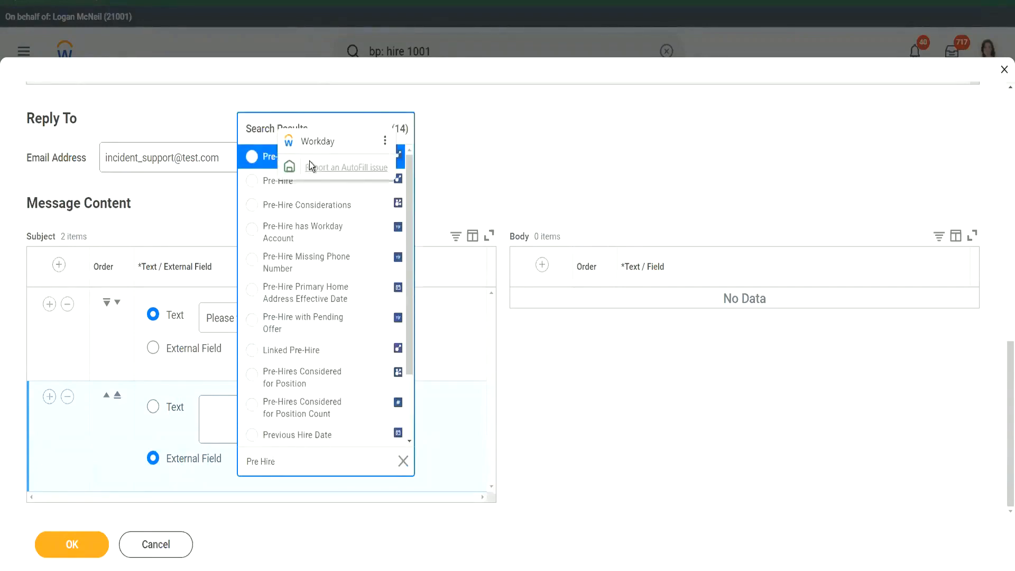
{"action": "left_click", "coordinate": [249, 157]}
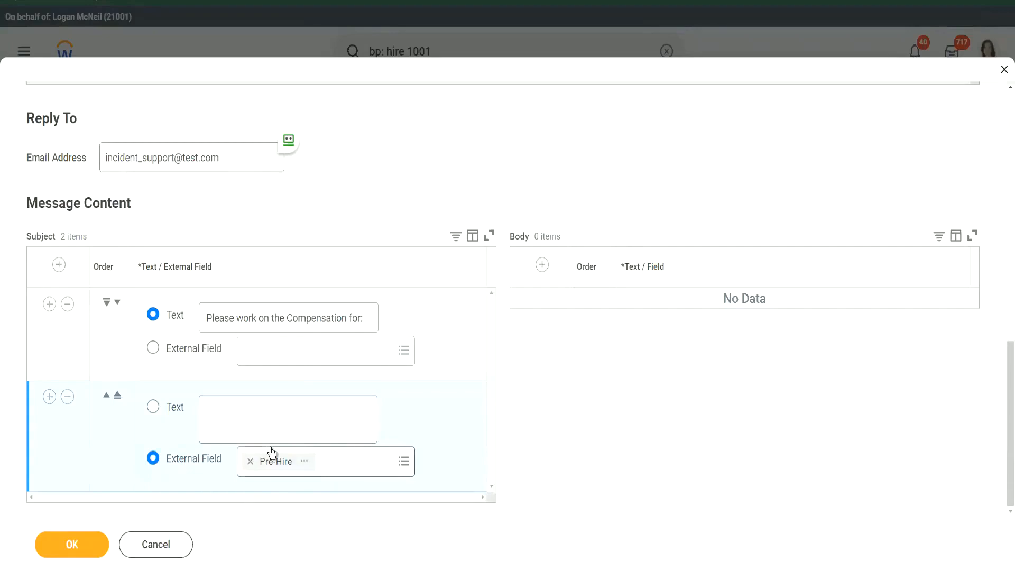
Add a body text line reading 'The COmpensation task is awaiting your'
{"action": "left_click", "coordinate": [537, 266]}
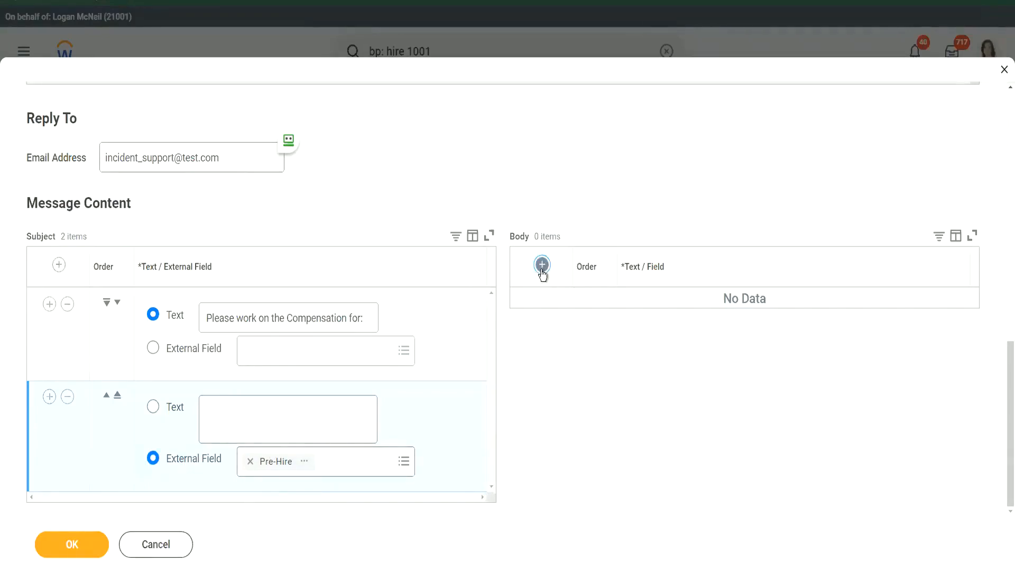
{"action": "left_click", "coordinate": [726, 330]}
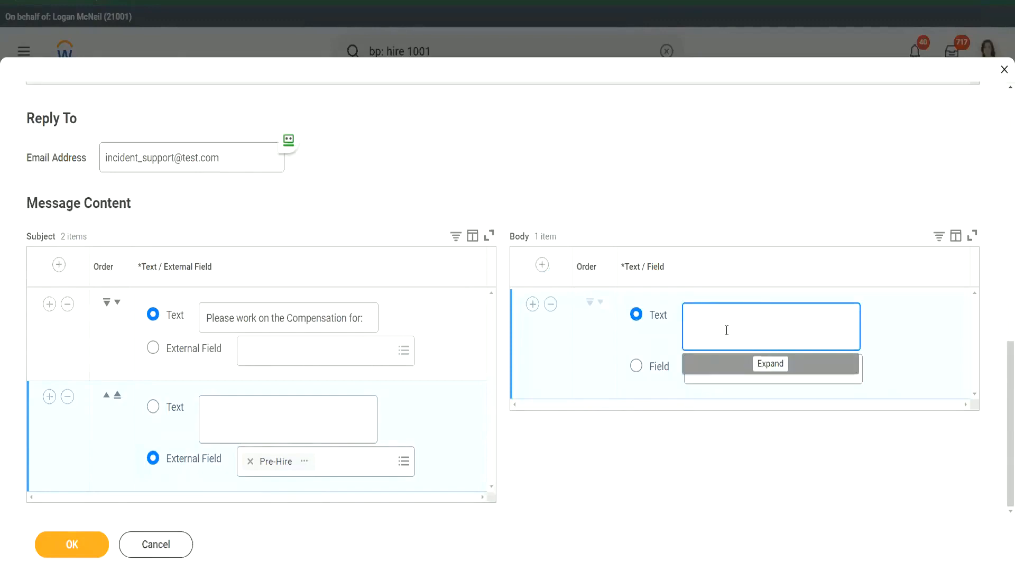
{"action": "type", "text": "he COmpensation task"}
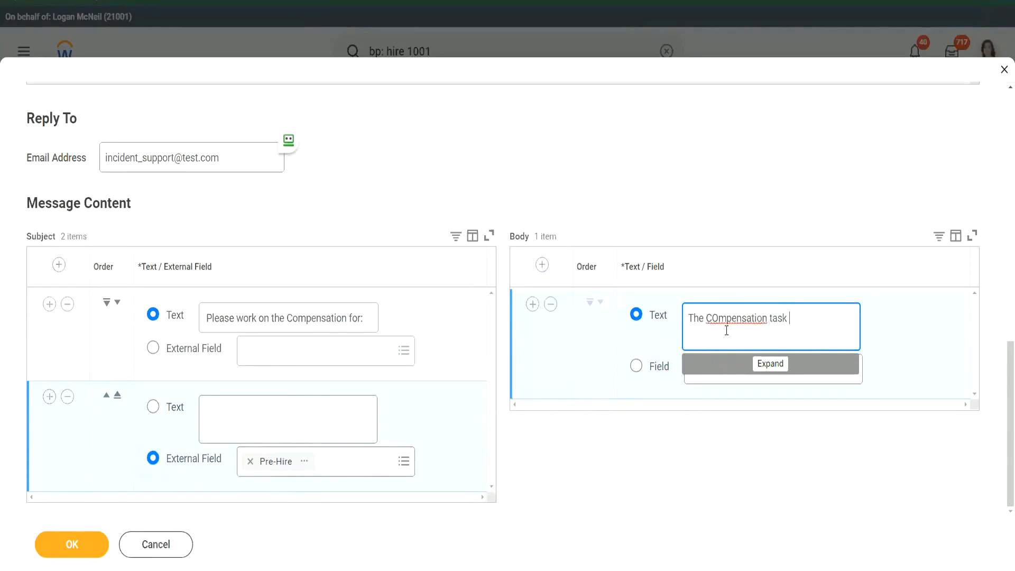
{"action": "type", "text": " is awaiting your"}
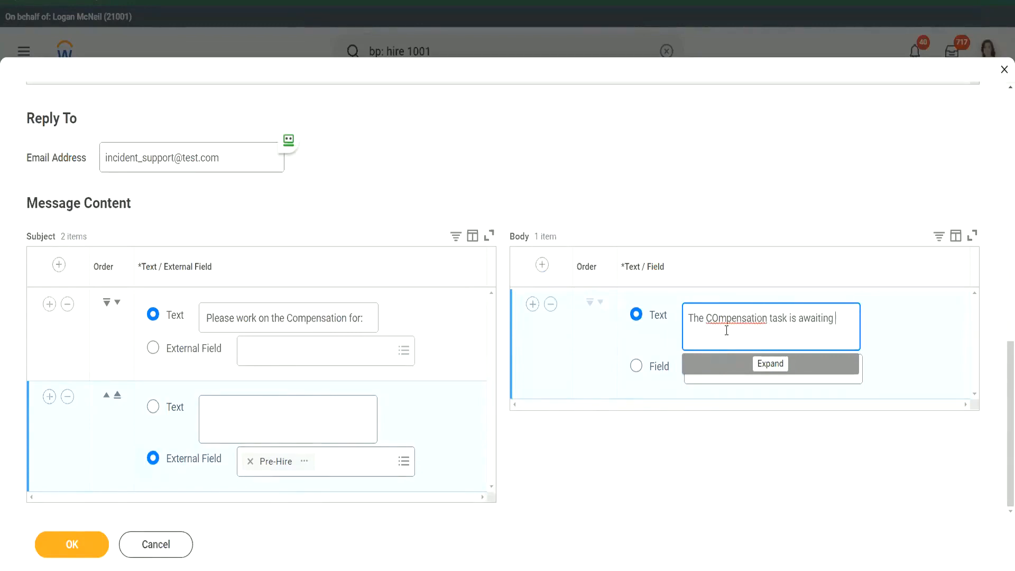